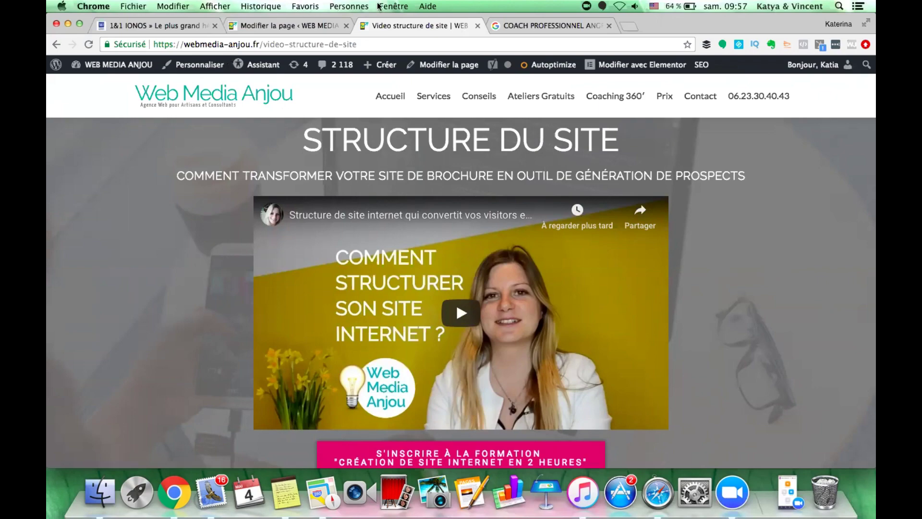
- Examine the Google results for COACH PROFESSIONNEL ANGERS, comparing the titles, site addresses and descriptions of the map listings and organic results
{"action": "left_click", "coordinate": [552, 25]}
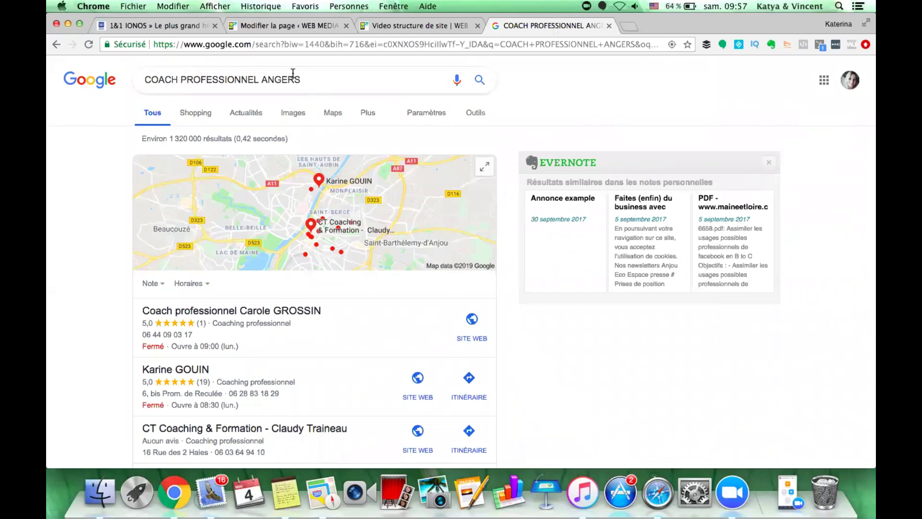
{"action": "scroll", "coordinate": [312, 109], "scroll_direction": "down", "scroll_amount": 2}
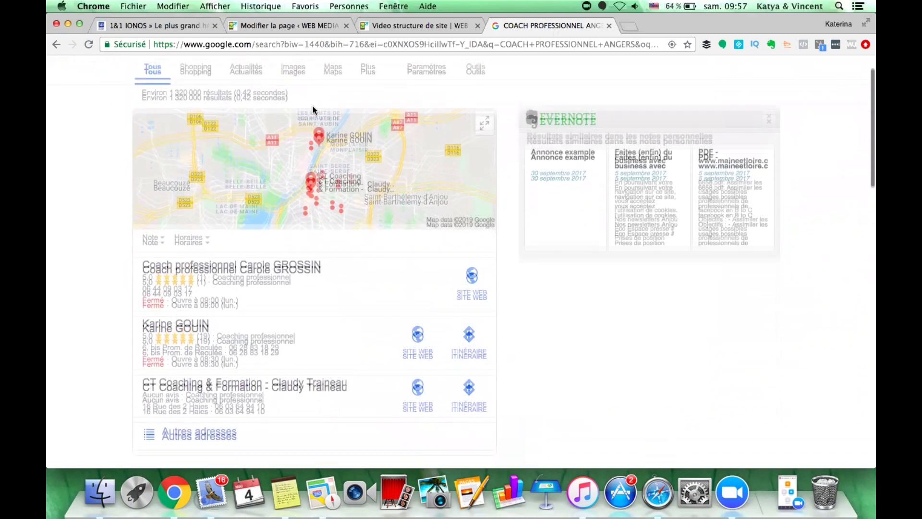
{"action": "scroll", "coordinate": [313, 109], "scroll_direction": "down", "scroll_amount": 2}
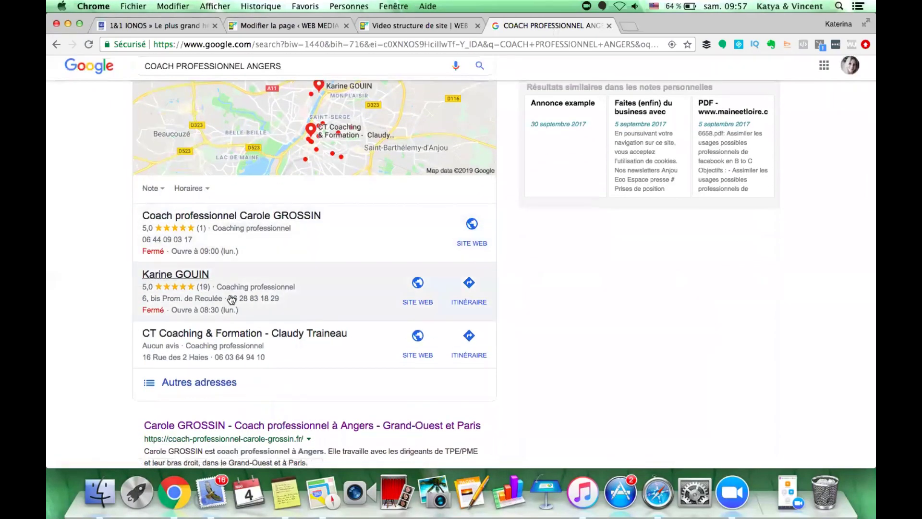
{"action": "scroll", "coordinate": [251, 243], "scroll_direction": "down", "scroll_amount": 5}
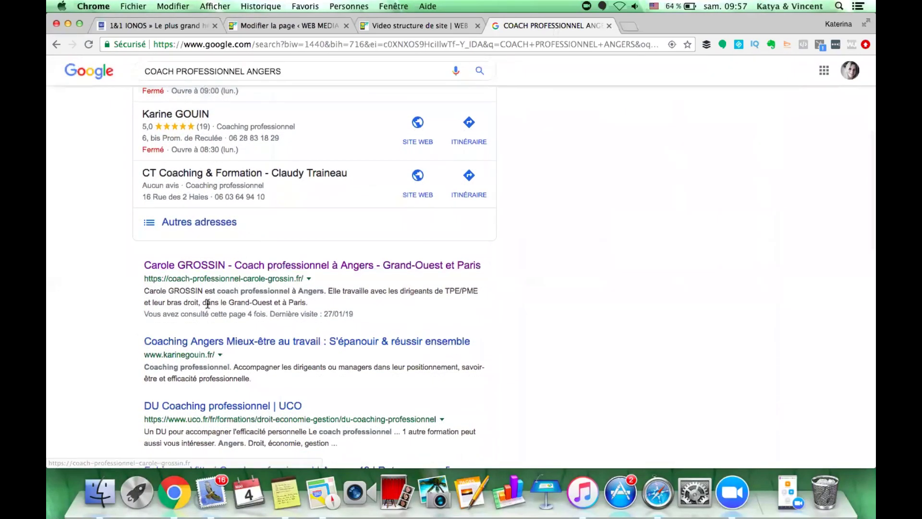
{"action": "scroll", "coordinate": [201, 380], "scroll_direction": "down", "scroll_amount": 3}
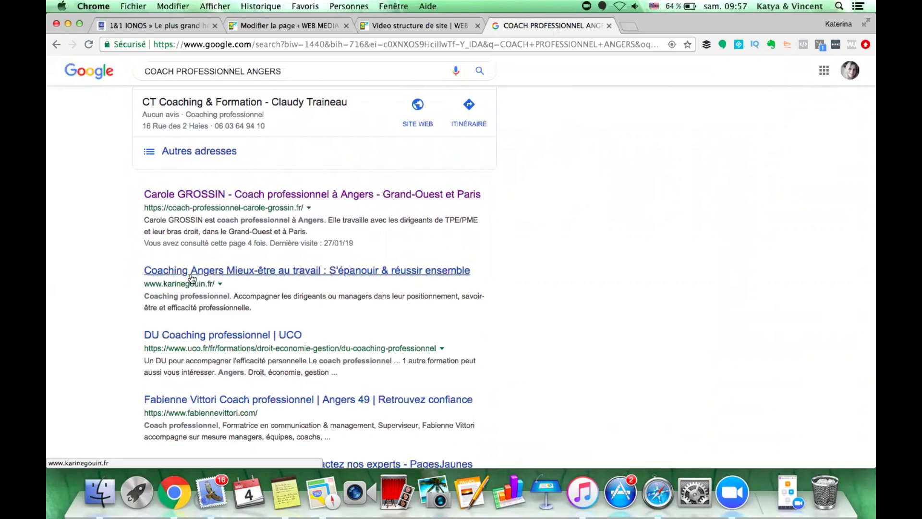
{"action": "scroll", "coordinate": [192, 278], "scroll_direction": "down", "scroll_amount": 3}
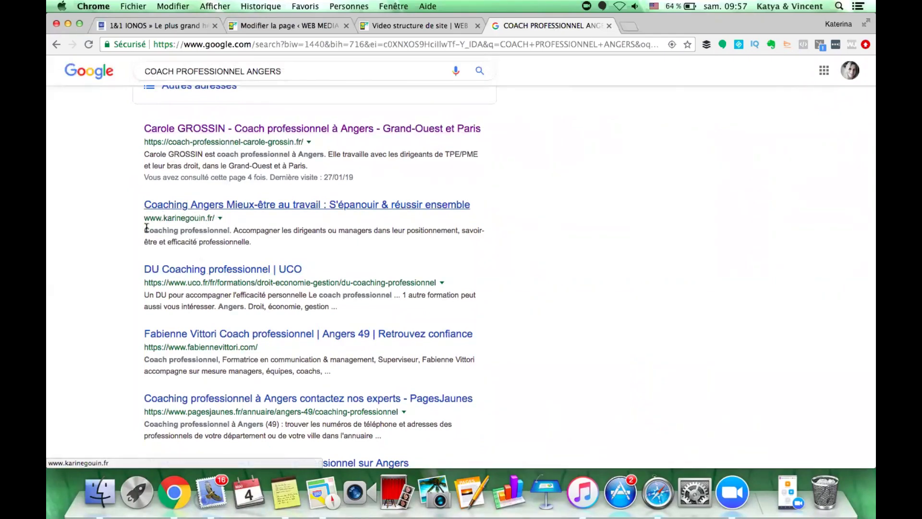
{"action": "left_click_drag", "start_coordinate": [144, 230], "coordinate": [233, 231]}
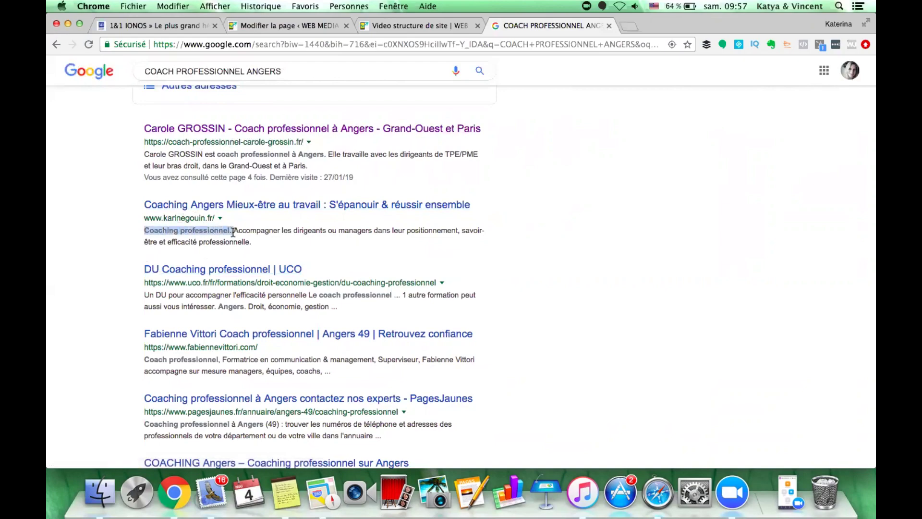
{"action": "scroll", "coordinate": [229, 308], "scroll_direction": "down", "scroll_amount": 5}
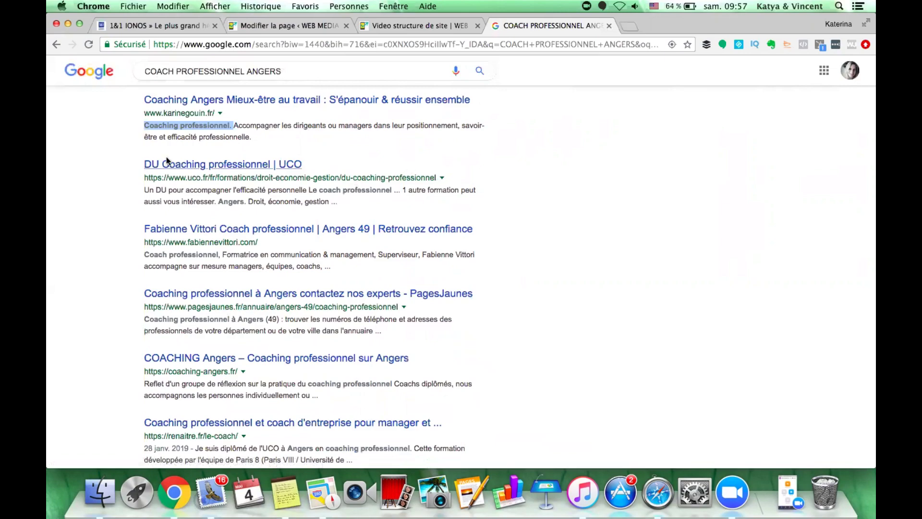
{"action": "scroll", "coordinate": [192, 259], "scroll_direction": "down", "scroll_amount": 3}
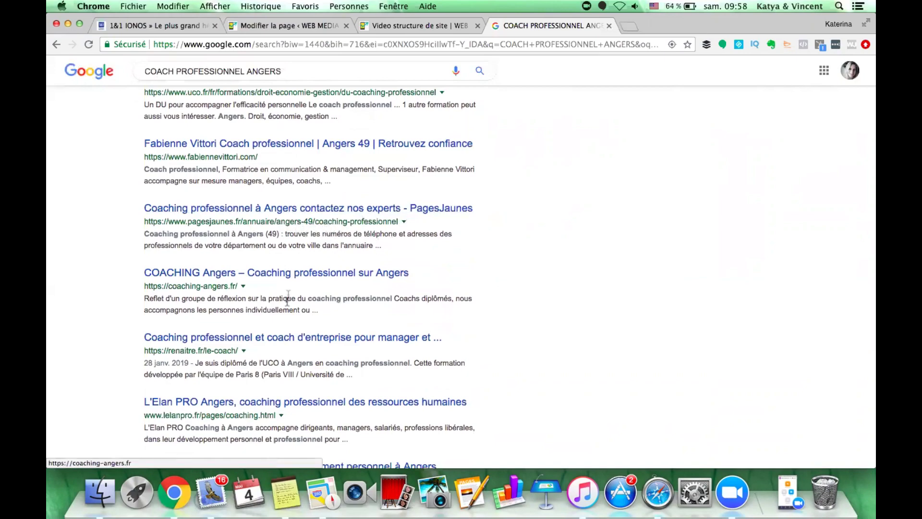
{"action": "scroll", "coordinate": [288, 240], "scroll_direction": "down", "scroll_amount": 1}
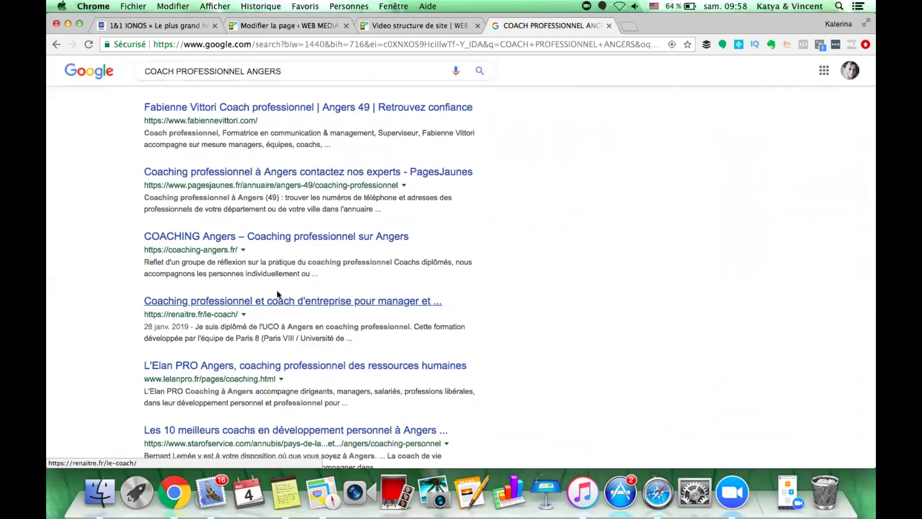
{"action": "scroll", "coordinate": [220, 286], "scroll_direction": "up", "scroll_amount": 1}
{"action": "scroll", "coordinate": [220, 288], "scroll_direction": "up", "scroll_amount": 5}
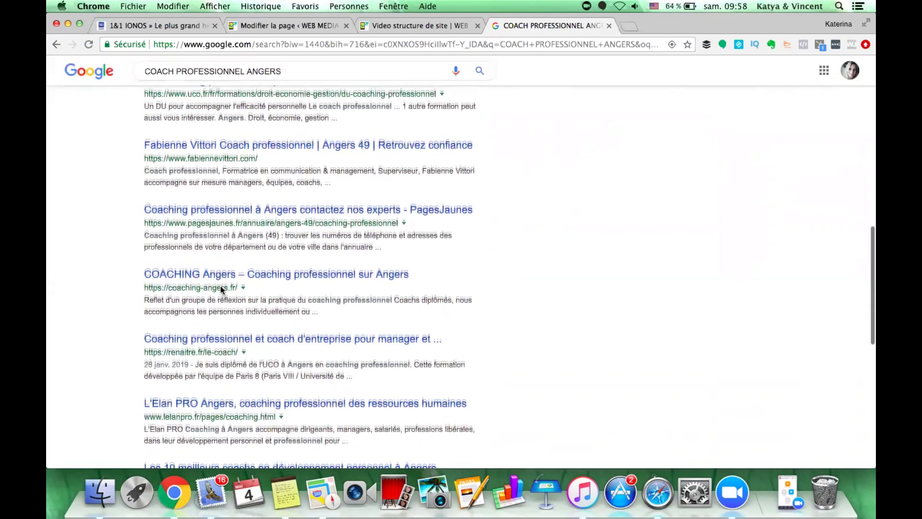
{"action": "scroll", "coordinate": [222, 290], "scroll_direction": "up", "scroll_amount": 8}
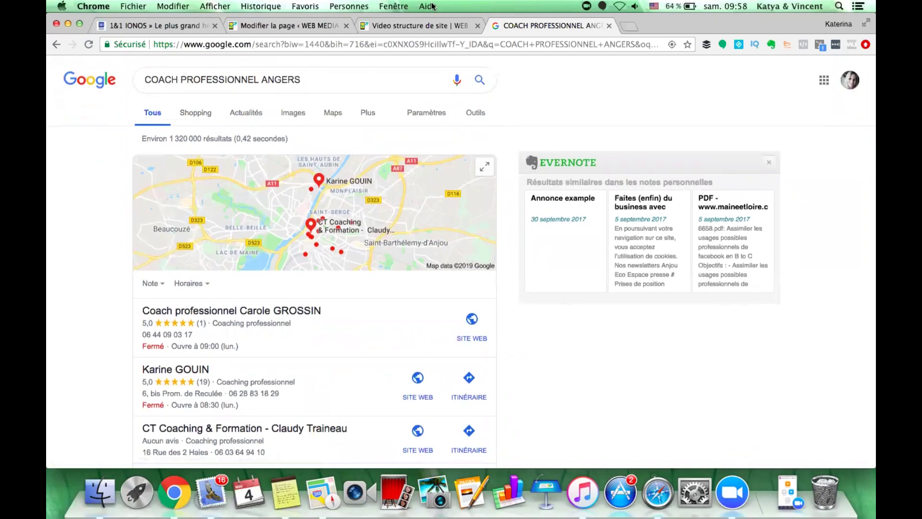
- Open the IONOS domain name page from the "Comment choisir un nom de site ?" section of the Web Media Anjou video page
{"action": "left_click", "coordinate": [179, 29]}
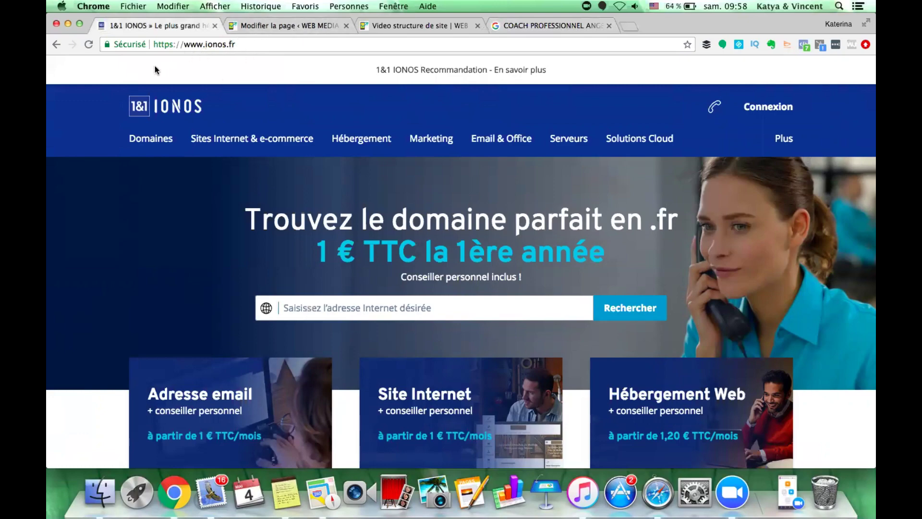
{"action": "left_click", "coordinate": [302, 26]}
{"action": "left_click", "coordinate": [401, 28]}
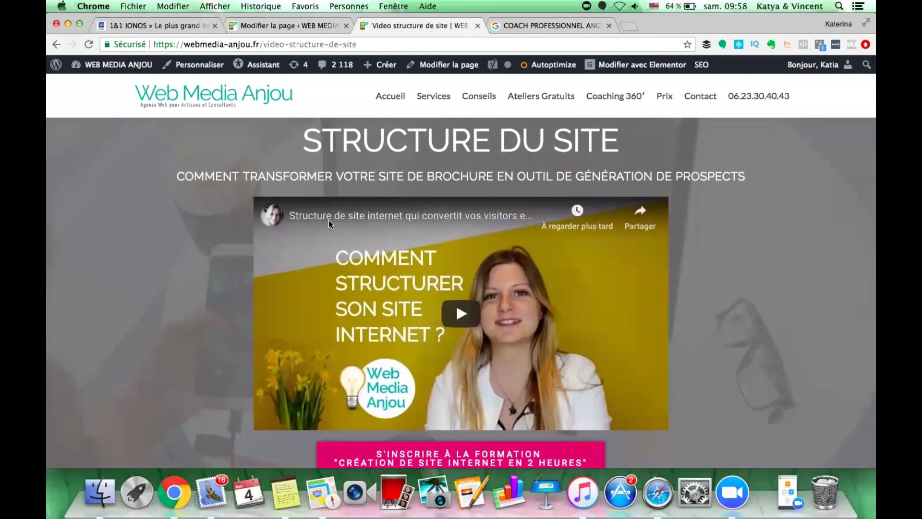
{"action": "scroll", "coordinate": [329, 220], "scroll_direction": "down", "scroll_amount": 15}
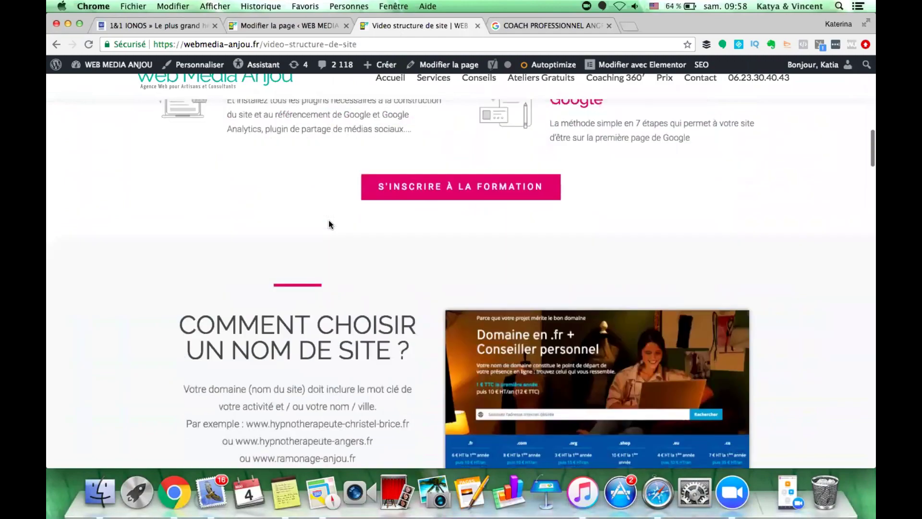
{"action": "scroll", "coordinate": [328, 220], "scroll_direction": "down", "scroll_amount": 4}
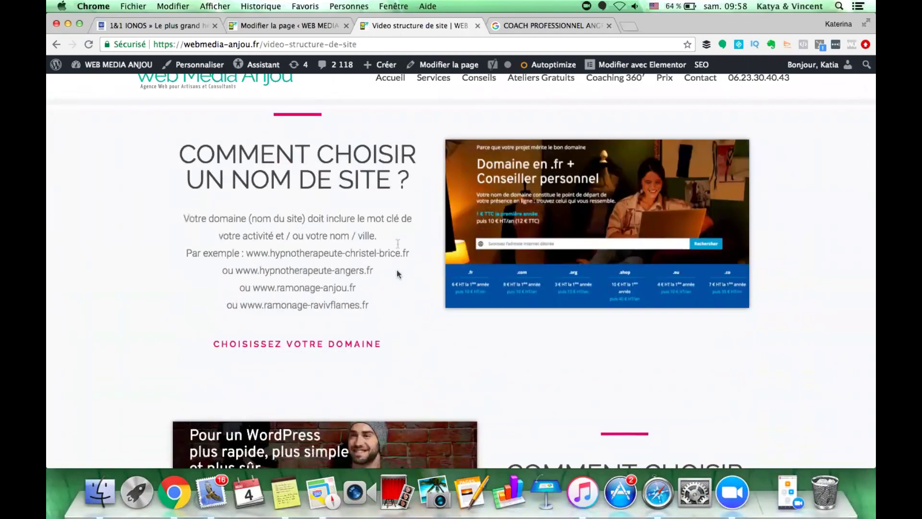
{"action": "left_click", "coordinate": [268, 347]}
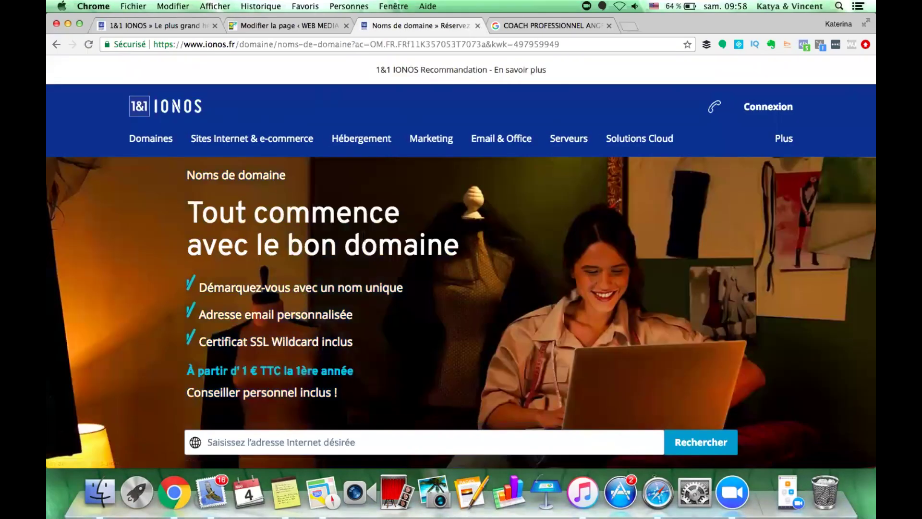
- Search IONOS for the availability of the domain name VISIBILITE-SUR-INTERNET.FR
{"action": "scroll", "coordinate": [344, 289], "scroll_direction": "down", "scroll_amount": 3}
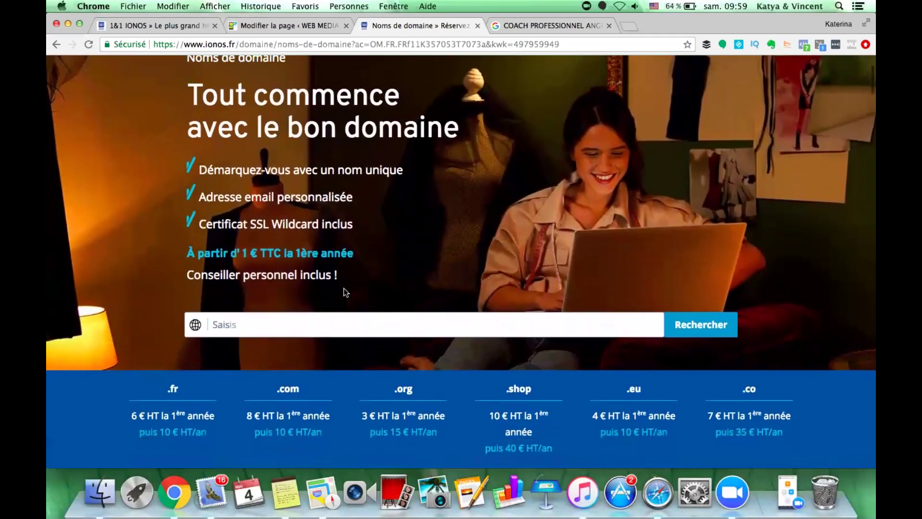
{"action": "left_click", "coordinate": [229, 325]}
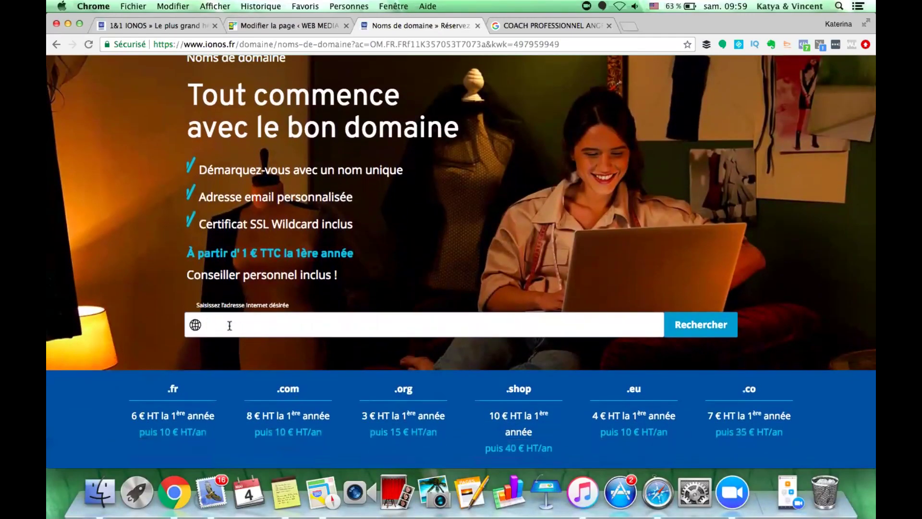
{"action": "type", "text": "VISIBILITE-SUR-INTERNET"}
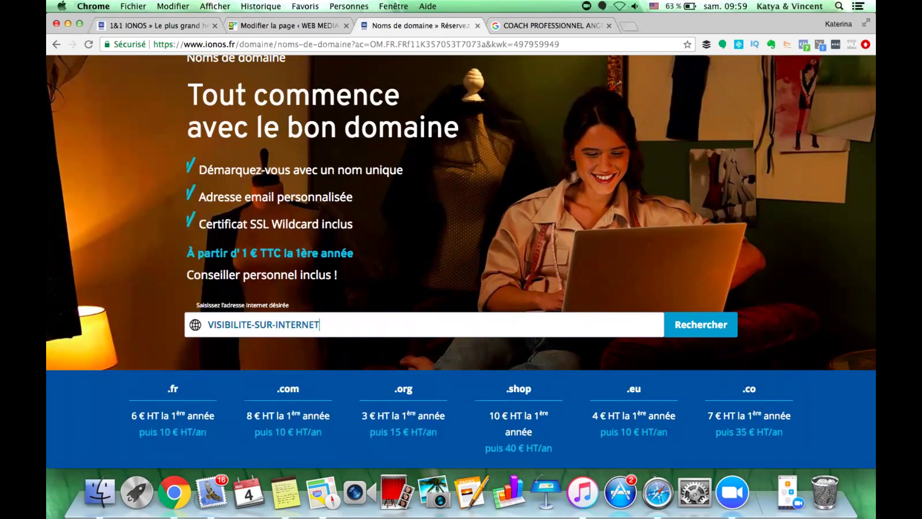
{"action": "type", "text": ".FR"}
{"action": "left_click", "coordinate": [699, 326]}
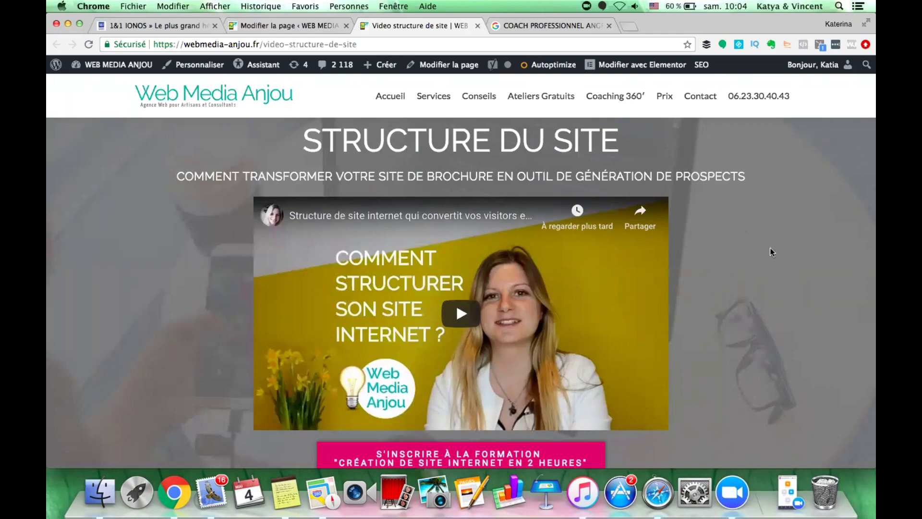
- Look through the Web Media Anjou video page down to the "Comment choisir l'hébergement ?" section
{"action": "scroll", "coordinate": [771, 247], "scroll_direction": "down", "scroll_amount": 2}
{"action": "scroll", "coordinate": [770, 251], "scroll_direction": "down", "scroll_amount": 10}
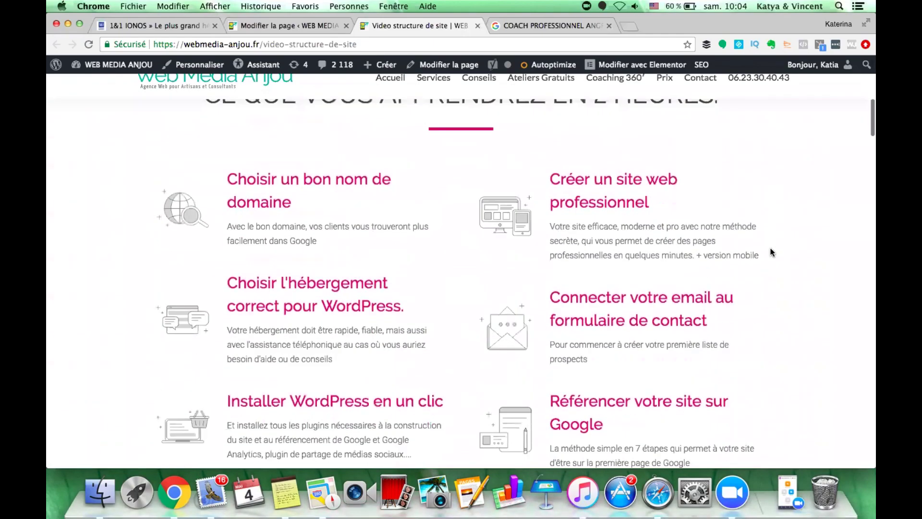
{"action": "scroll", "coordinate": [770, 252], "scroll_direction": "down", "scroll_amount": 10}
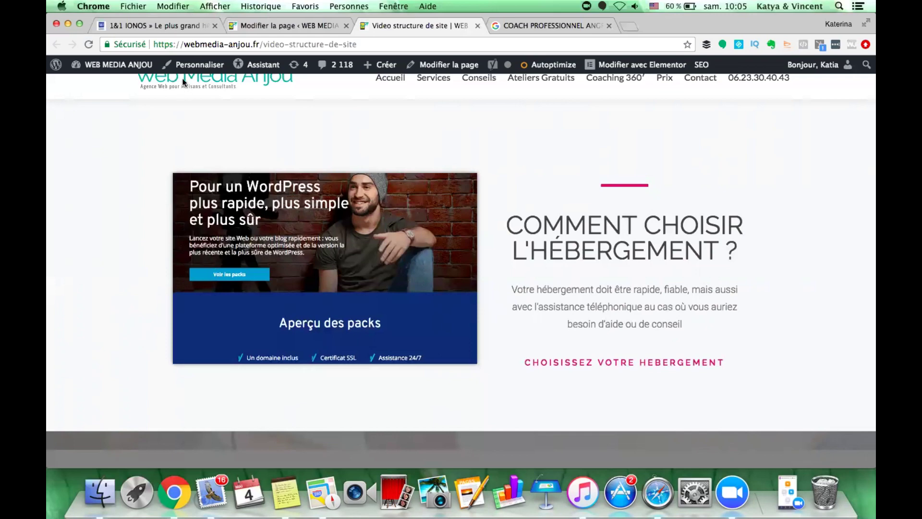
{"action": "left_click", "coordinate": [169, 24]}
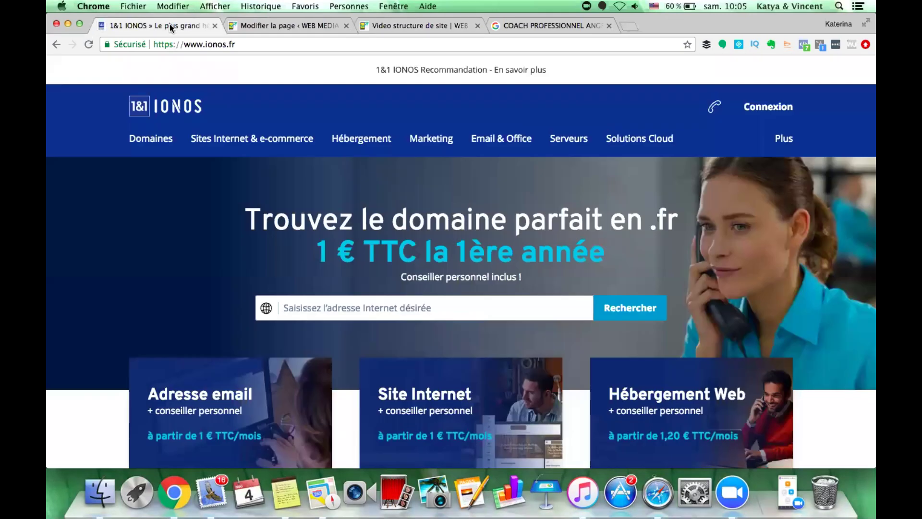
{"action": "left_click", "coordinate": [254, 142]}
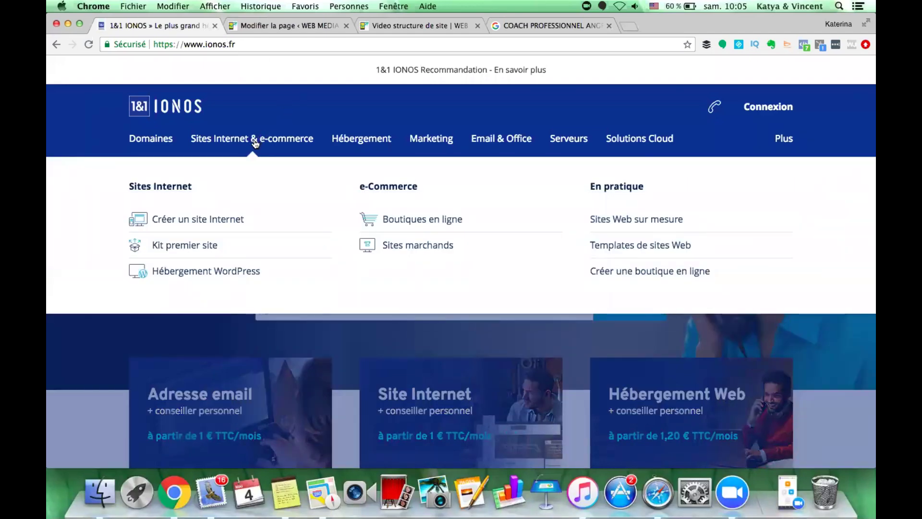
{"action": "left_click", "coordinate": [355, 140]}
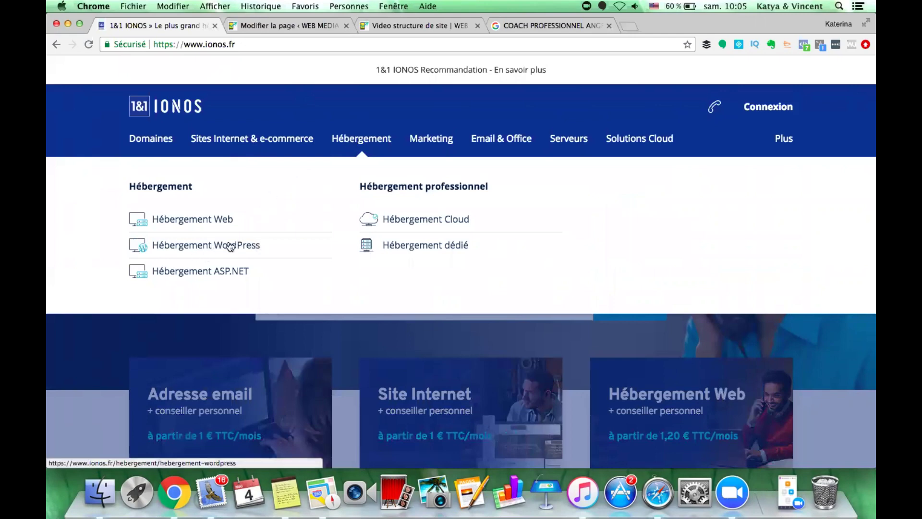
- Open the IONOS WordPress hosting page from the hosting section of the Web Media Anjou video page
{"action": "left_click", "coordinate": [308, 25]}
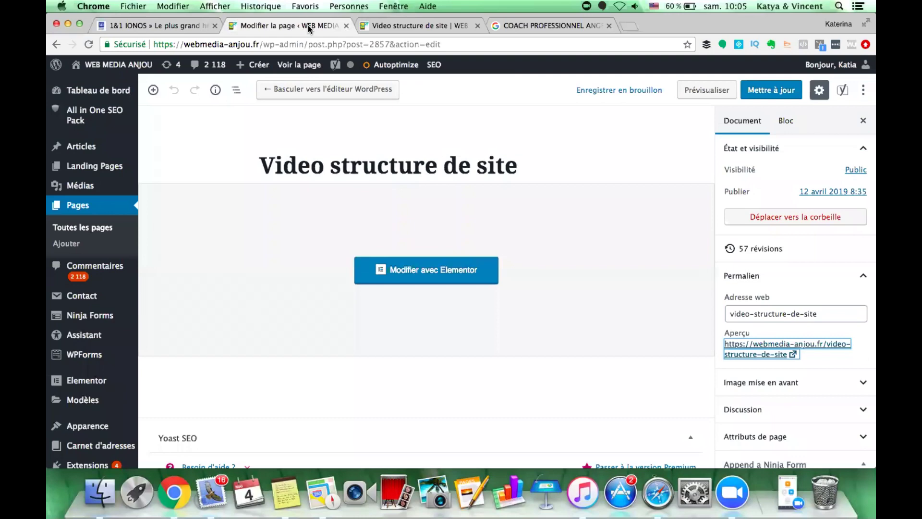
{"action": "left_click", "coordinate": [421, 25]}
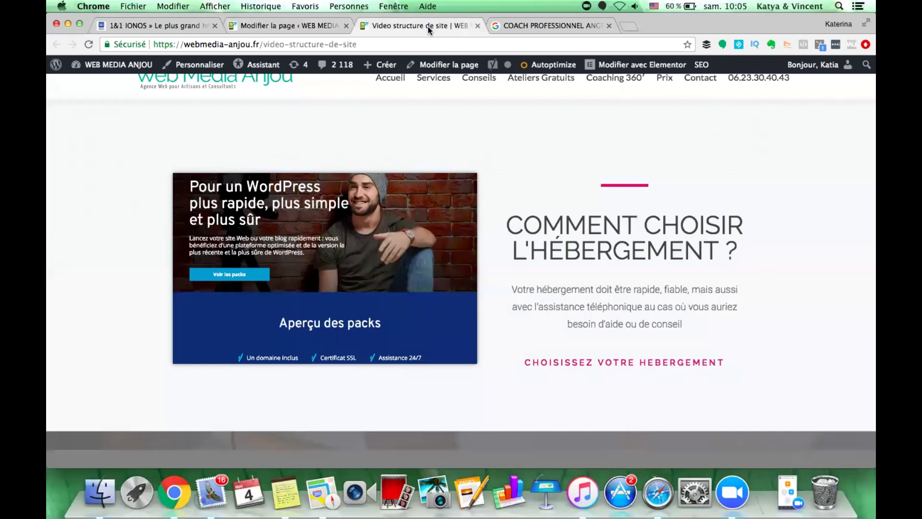
{"action": "left_click", "coordinate": [573, 363]}
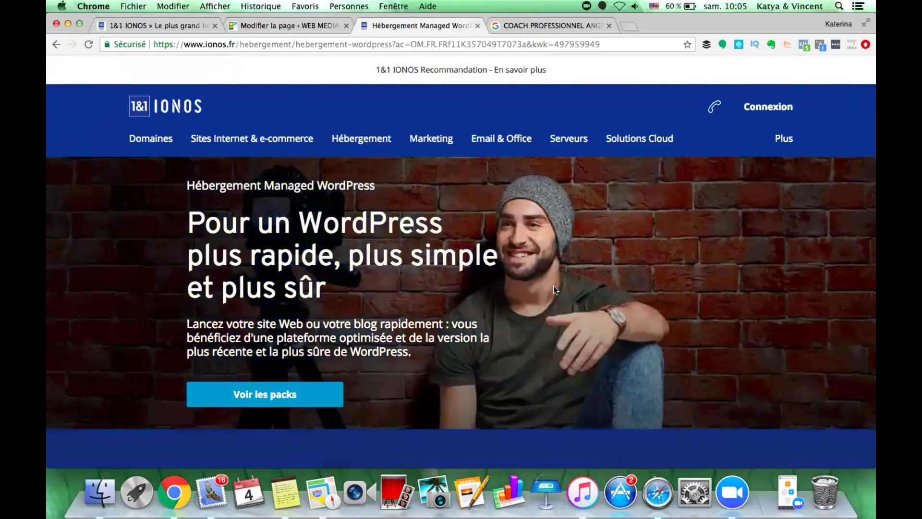
- Compare the prices, storage, databases, mailboxes and included domains of the Essential, Pro and Expert WordPress hosting packs
{"action": "scroll", "coordinate": [555, 298], "scroll_direction": "down", "scroll_amount": 3}
{"action": "scroll", "coordinate": [556, 300], "scroll_direction": "up", "scroll_amount": 3}
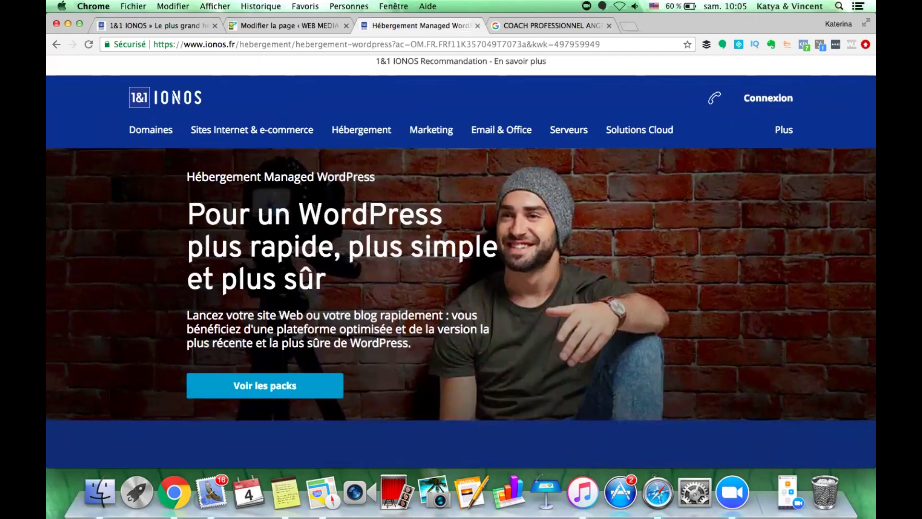
{"action": "scroll", "coordinate": [283, 269], "scroll_direction": "down", "scroll_amount": 5}
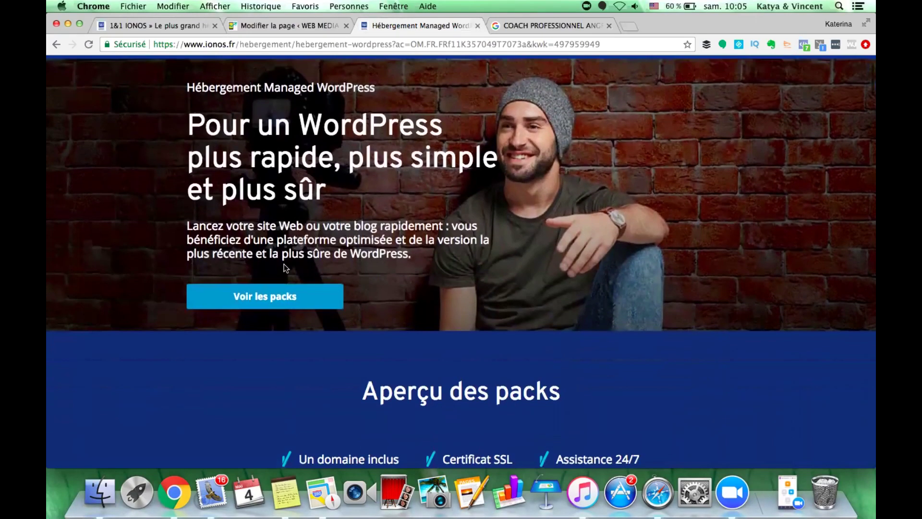
{"action": "scroll", "coordinate": [284, 273], "scroll_direction": "down", "scroll_amount": 5}
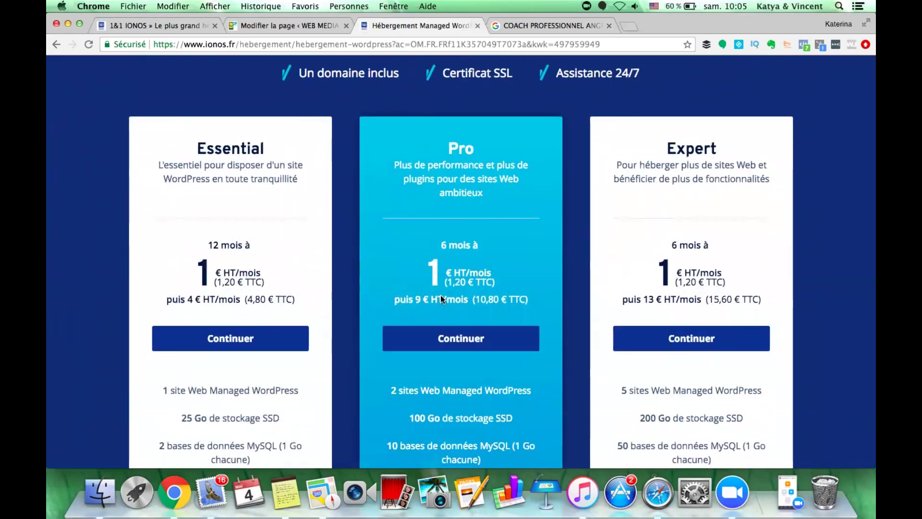
{"action": "scroll", "coordinate": [440, 295], "scroll_direction": "down", "scroll_amount": 1}
{"action": "scroll", "coordinate": [443, 299], "scroll_direction": "down", "scroll_amount": 2}
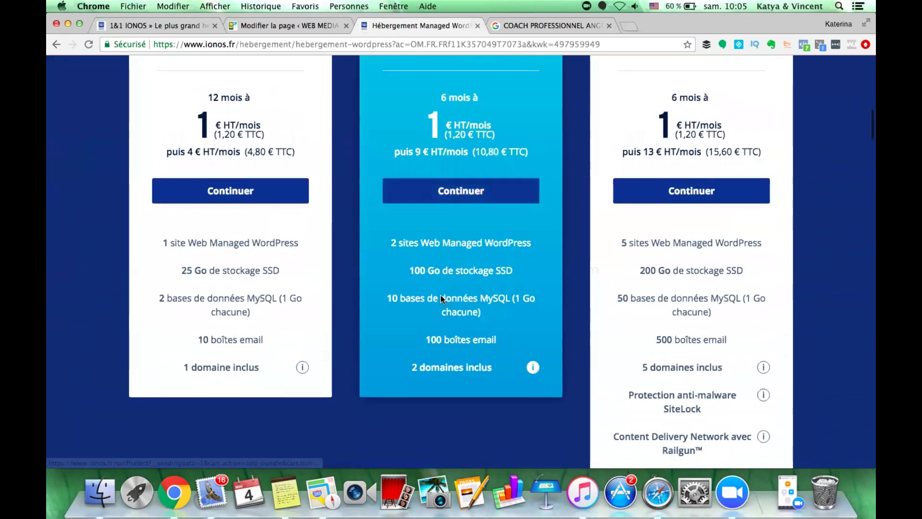
{"action": "scroll", "coordinate": [443, 299], "scroll_direction": "up", "scroll_amount": 3}
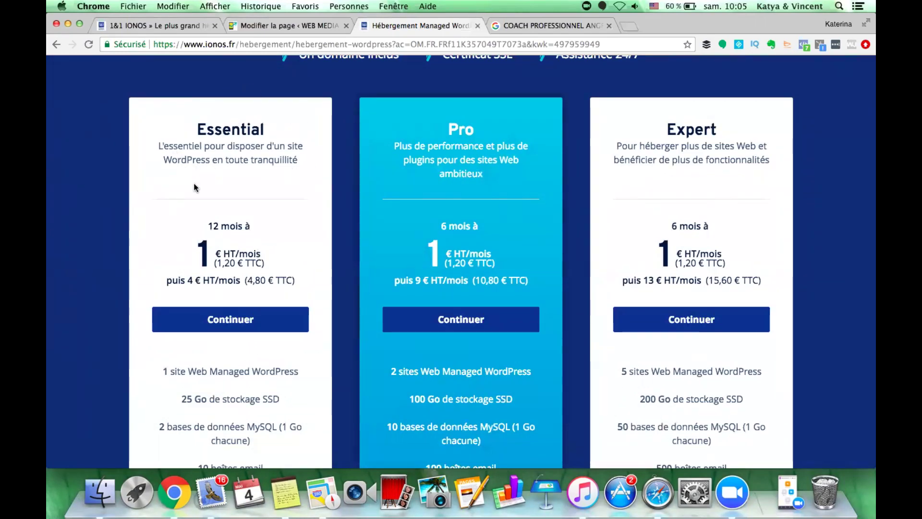
{"action": "scroll", "coordinate": [206, 263], "scroll_direction": "down", "scroll_amount": 1}
{"action": "scroll", "coordinate": [205, 261], "scroll_direction": "down", "scroll_amount": 2}
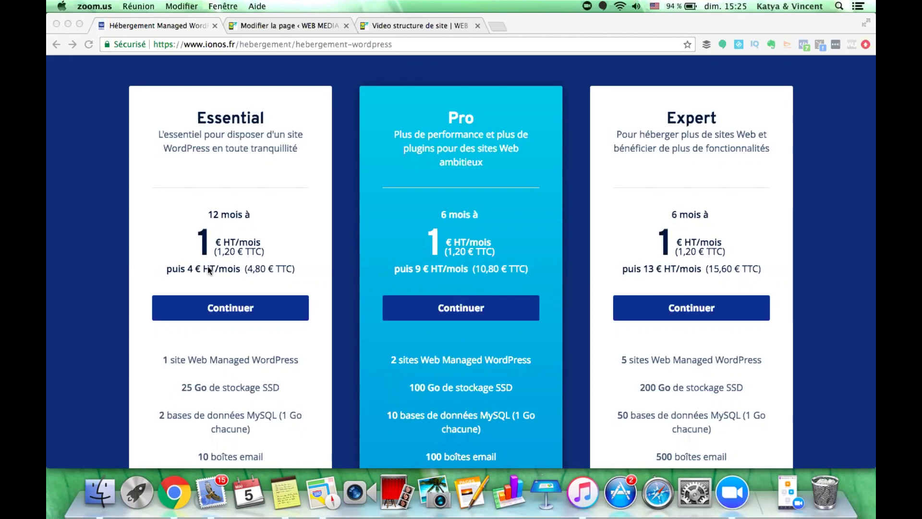
- Choose the Essential WordPress pack, search for VISIBILITE-SUR-INTERNET.FR as its included domain, and continue the order with it
{"action": "left_click", "coordinate": [190, 326]}
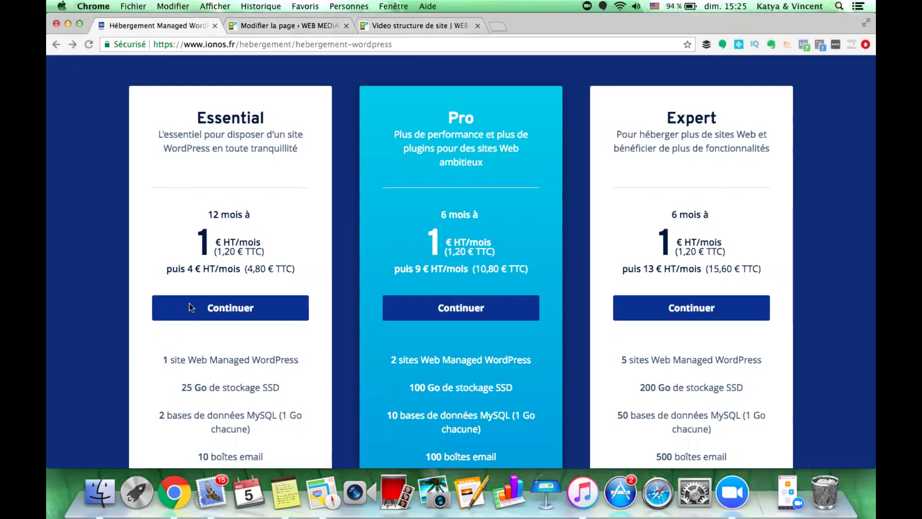
{"action": "left_click", "coordinate": [191, 307]}
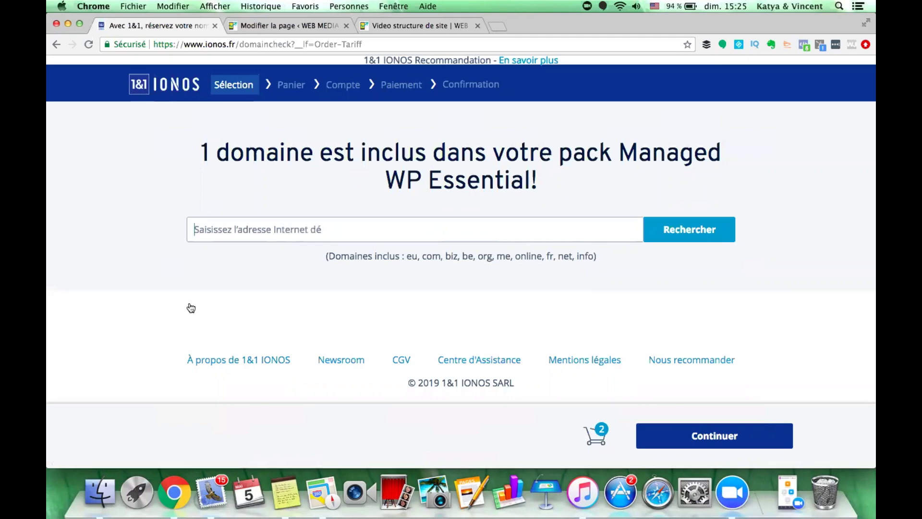
{"action": "type", "text": "VISIBILITE-SUR-INTERNET.FR"}
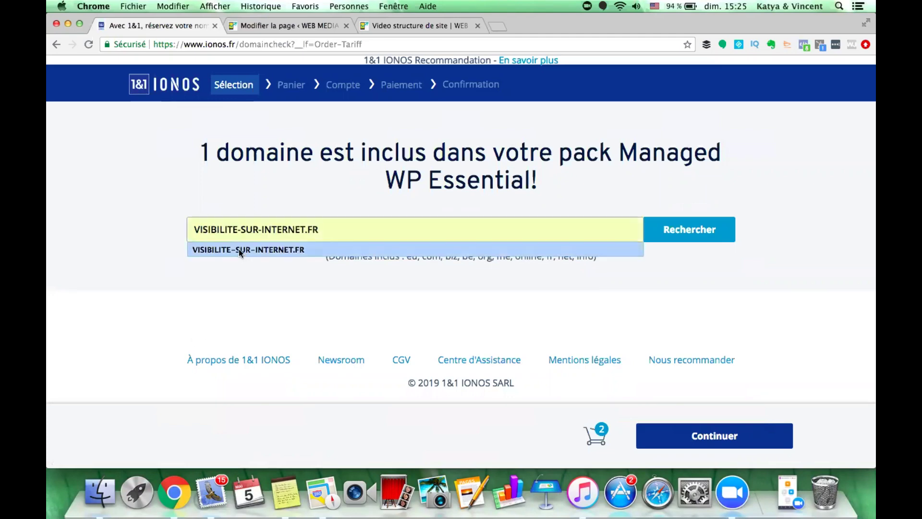
{"action": "left_click", "coordinate": [239, 250]}
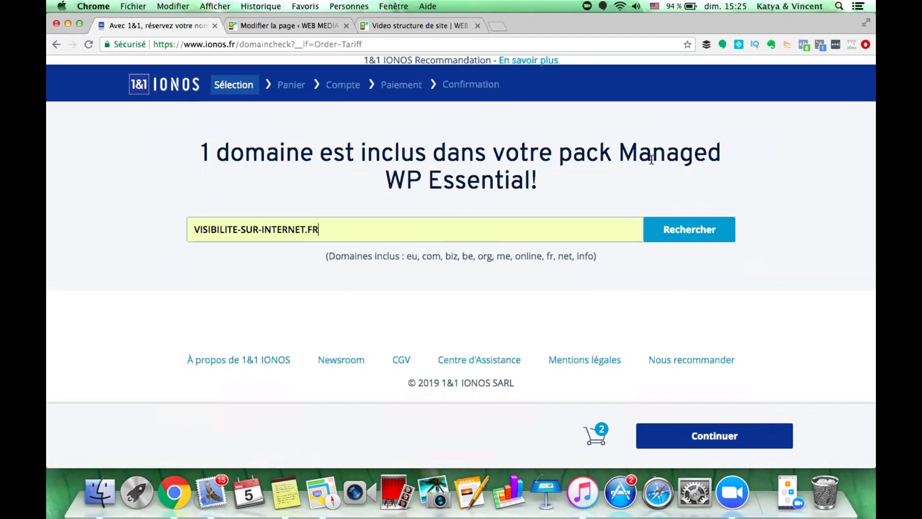
{"action": "left_click", "coordinate": [674, 231]}
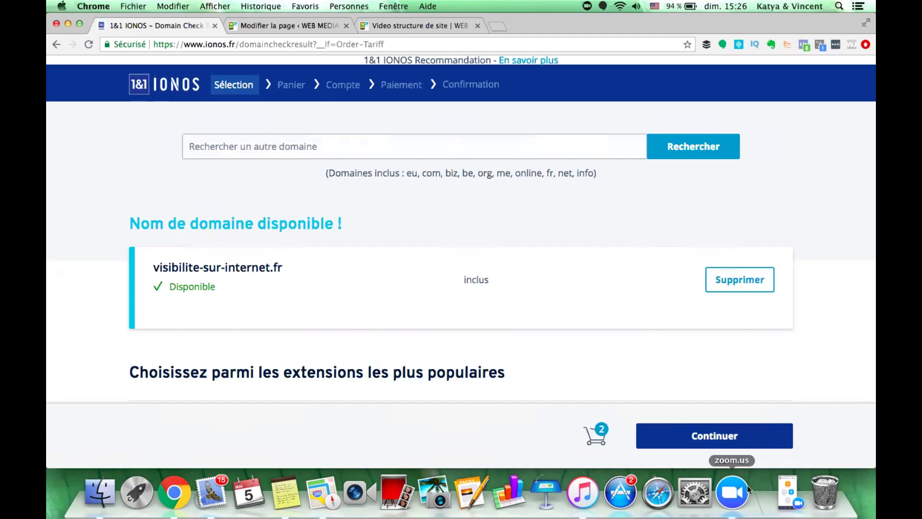
{"action": "left_click", "coordinate": [718, 438]}
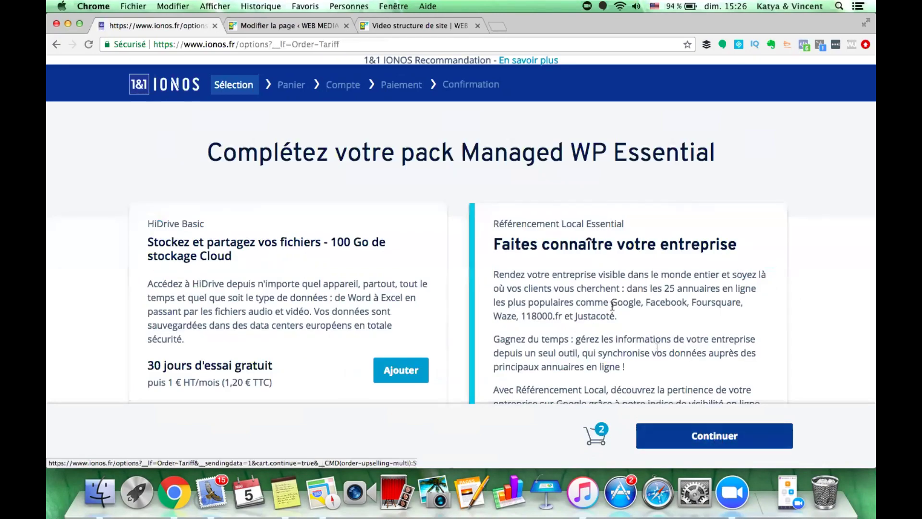
- Review the optional HiDrive, Référencement Local and SiteLock add-ons and proceed to the basket without adding any
{"action": "scroll", "coordinate": [563, 292], "scroll_direction": "down", "scroll_amount": 5}
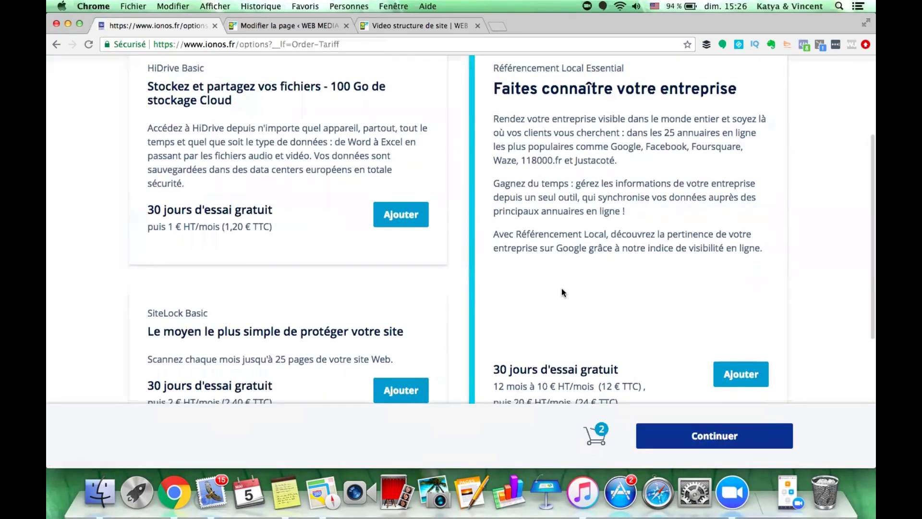
{"action": "scroll", "coordinate": [563, 292], "scroll_direction": "down", "scroll_amount": 5}
{"action": "scroll", "coordinate": [562, 292], "scroll_direction": "up", "scroll_amount": 10}
{"action": "scroll", "coordinate": [562, 291], "scroll_direction": "down", "scroll_amount": 7}
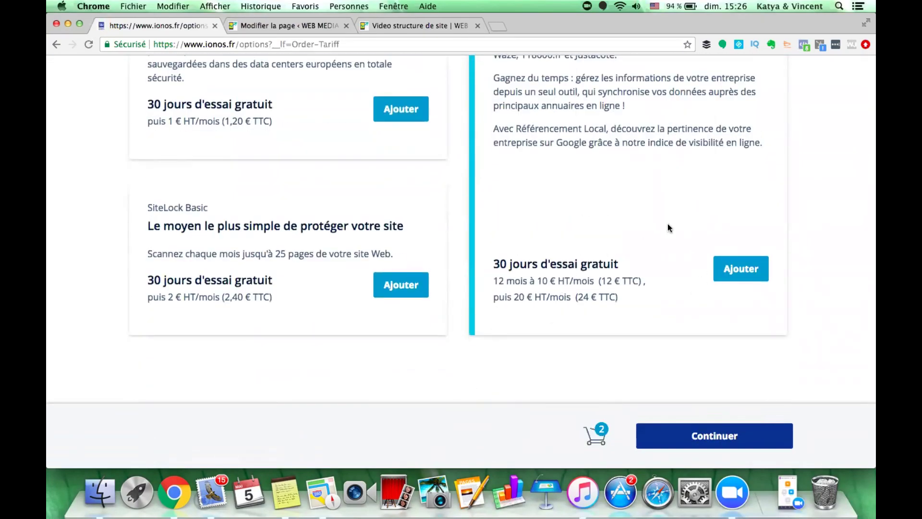
{"action": "scroll", "coordinate": [668, 229], "scroll_direction": "up", "scroll_amount": 3}
{"action": "scroll", "coordinate": [667, 229], "scroll_direction": "down", "scroll_amount": 3}
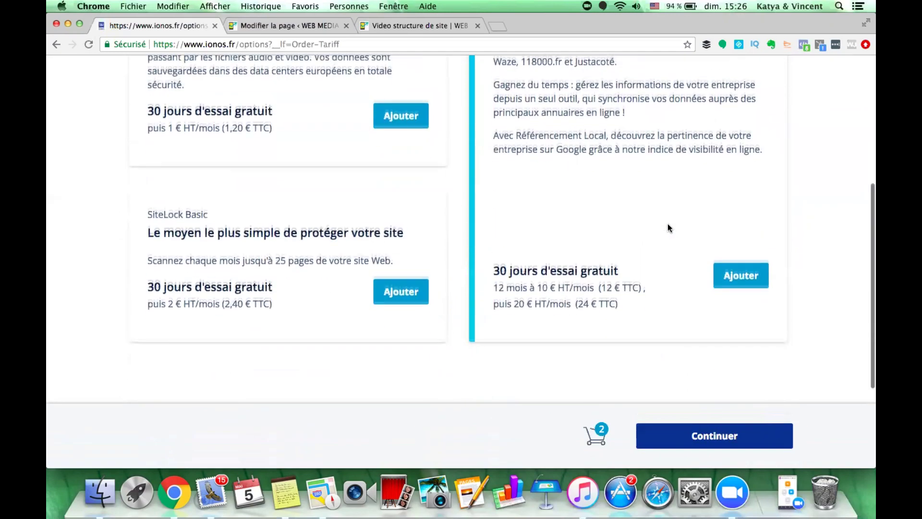
{"action": "left_click", "coordinate": [716, 438]}
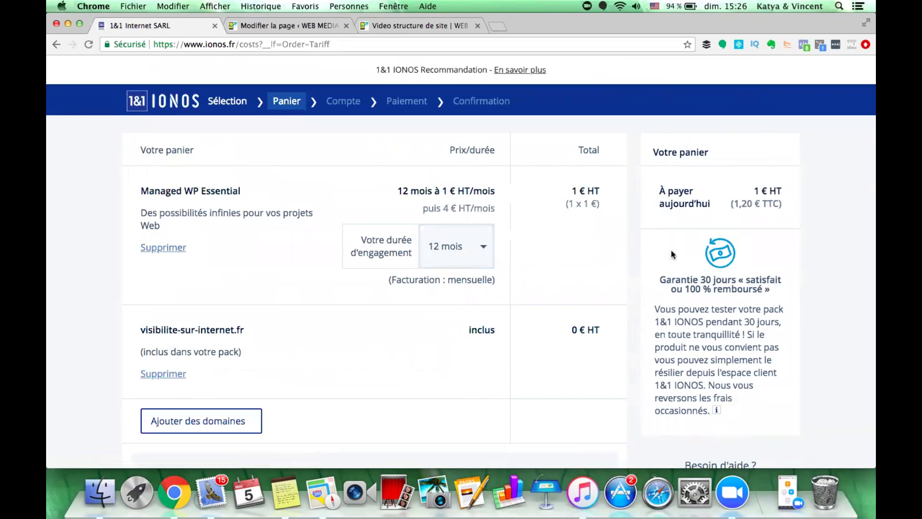
- Check the basket's pack, commitment period, domain and amount due, and proceed to the account stage without rankingCoach Essential
{"action": "scroll", "coordinate": [705, 243], "scroll_direction": "down", "scroll_amount": 5}
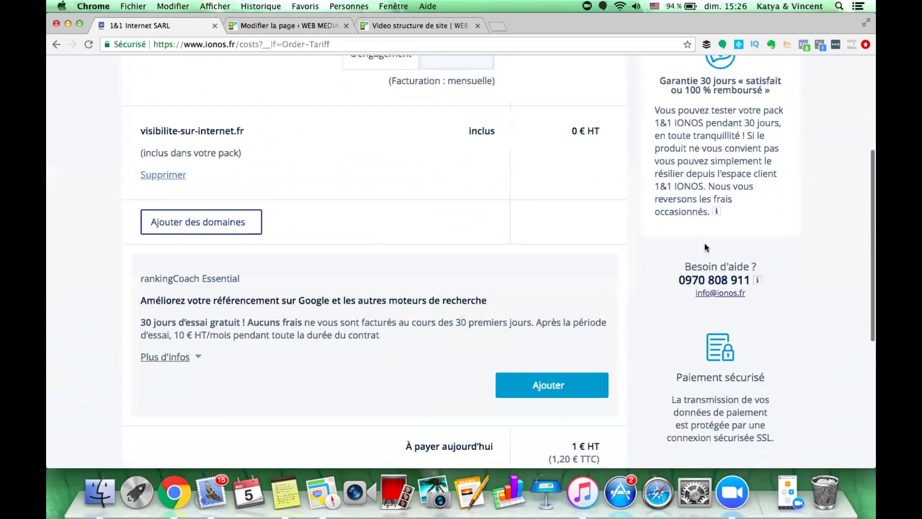
{"action": "scroll", "coordinate": [704, 243], "scroll_direction": "up", "scroll_amount": 5}
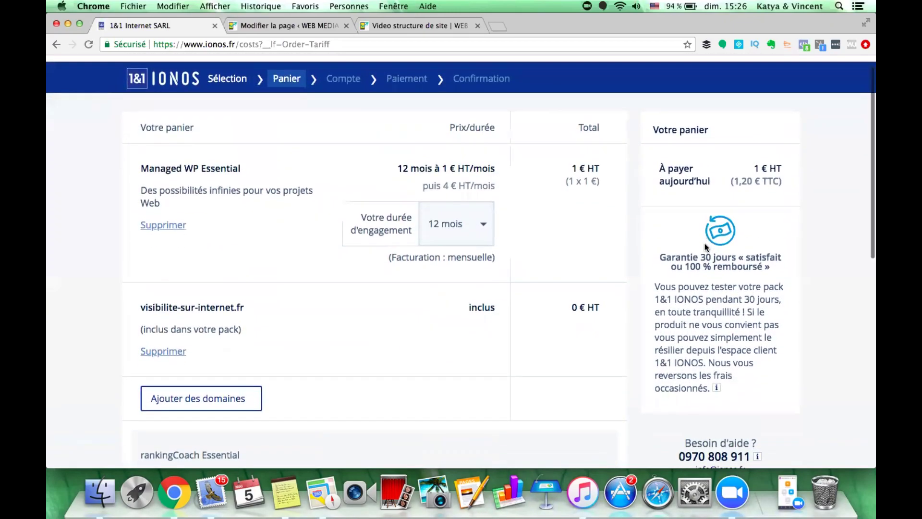
{"action": "scroll", "coordinate": [705, 243], "scroll_direction": "down", "scroll_amount": 1}
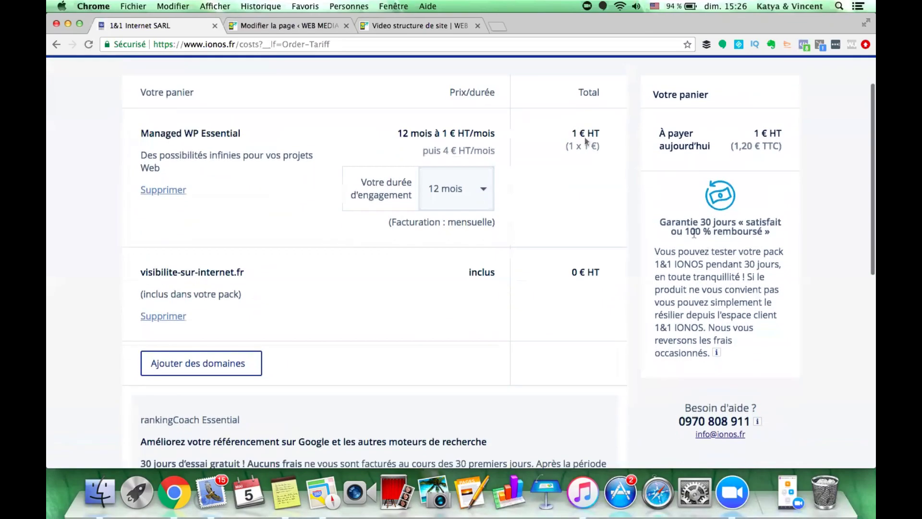
{"action": "scroll", "coordinate": [607, 272], "scroll_direction": "down", "scroll_amount": 7}
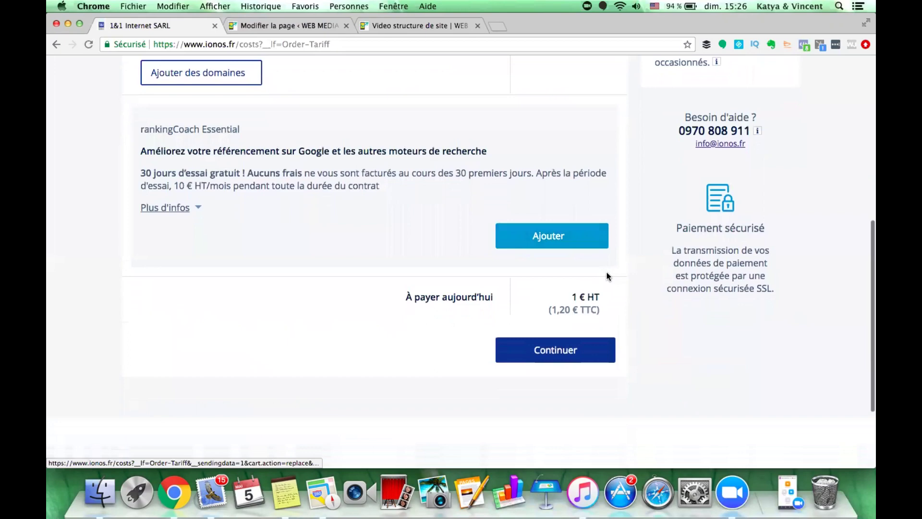
{"action": "left_click", "coordinate": [540, 358]}
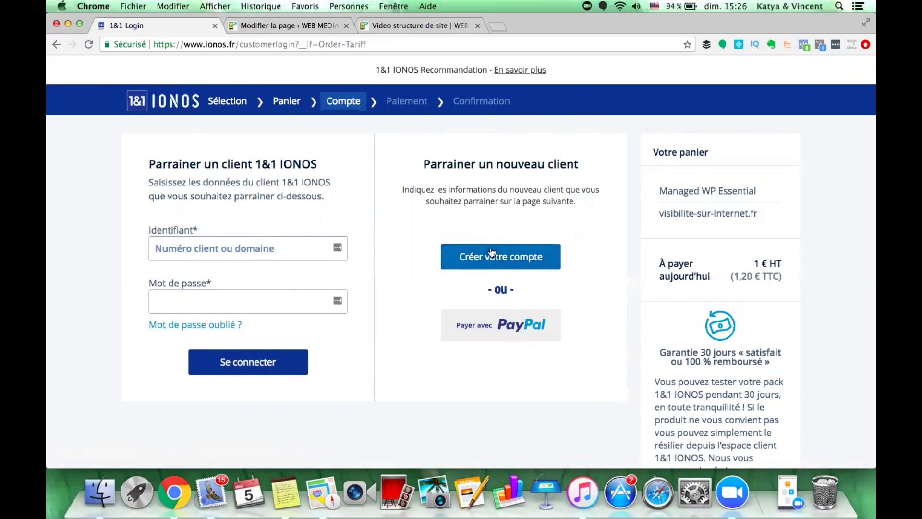
- Start a new customer account and fill in the personal information from the saved WebMediaAnjou entry, with the title Mme
{"action": "left_click", "coordinate": [477, 261]}
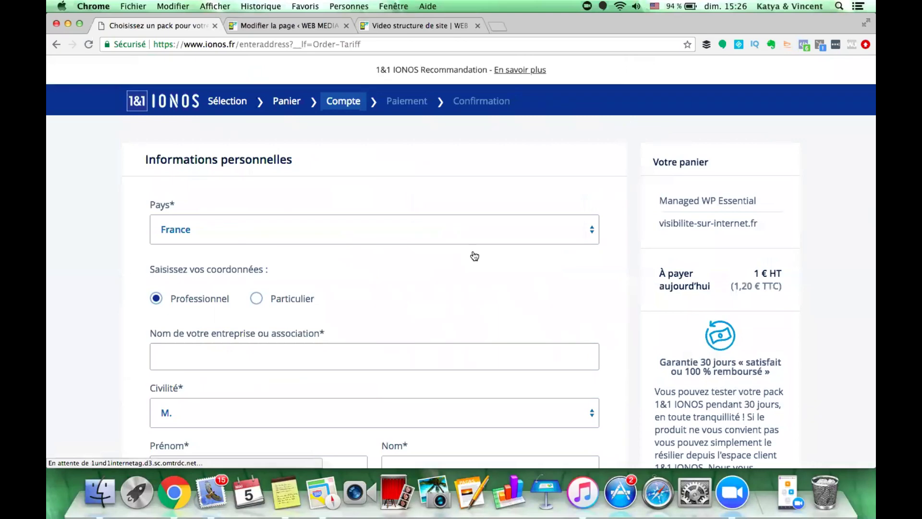
{"action": "scroll", "coordinate": [242, 297], "scroll_direction": "down", "scroll_amount": 3}
{"action": "left_click", "coordinate": [184, 222]}
{"action": "type", "text": "WE"}
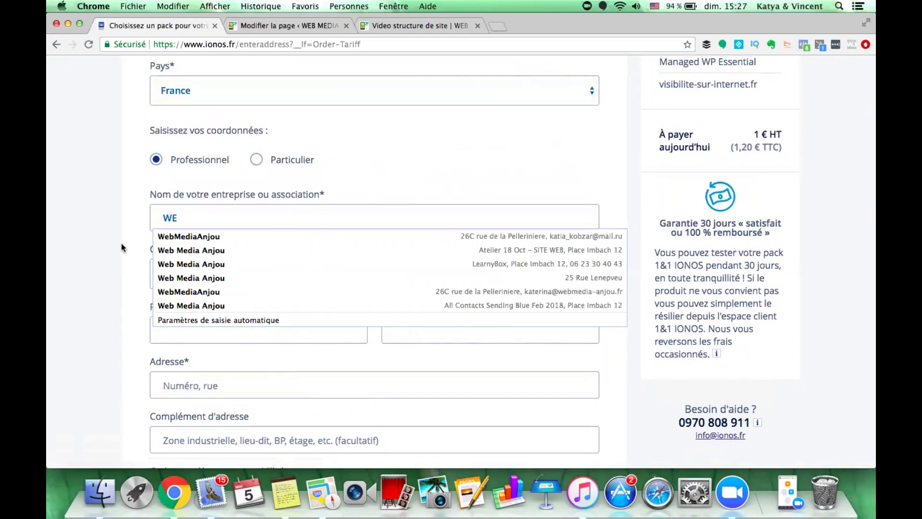
{"action": "left_click", "coordinate": [180, 236]}
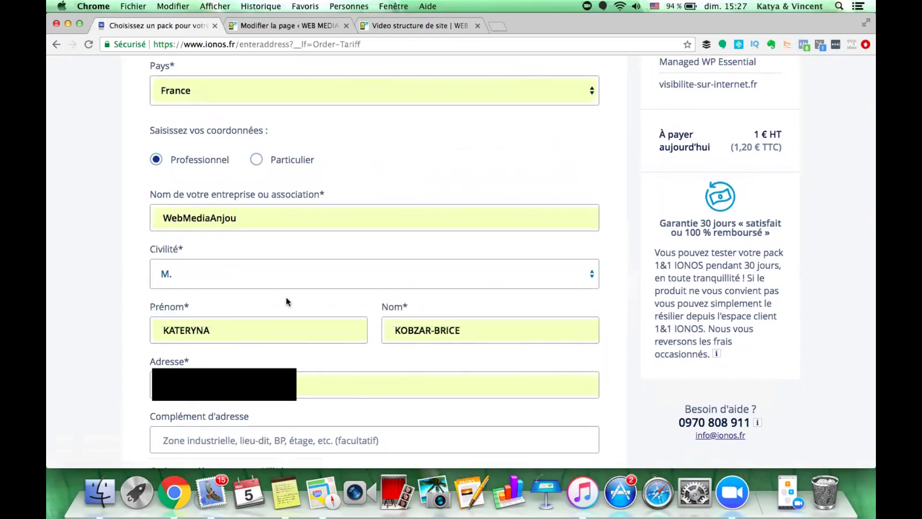
{"action": "scroll", "coordinate": [287, 301], "scroll_direction": "down", "scroll_amount": 5}
{"action": "left_click", "coordinate": [182, 138]}
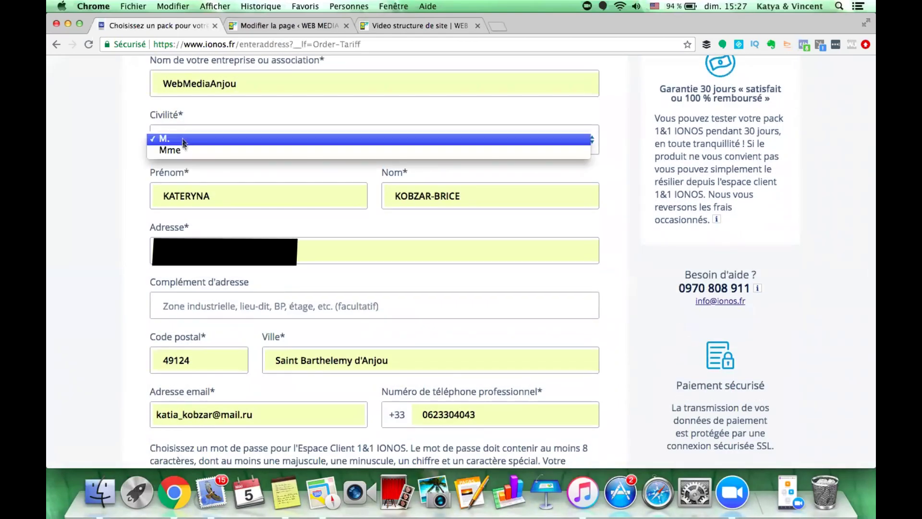
{"action": "left_click", "coordinate": [182, 149]}
- Check the filled-in contact details, and enter and confirm an account password that meets all the security rules
{"action": "scroll", "coordinate": [253, 281], "scroll_direction": "down", "scroll_amount": 5}
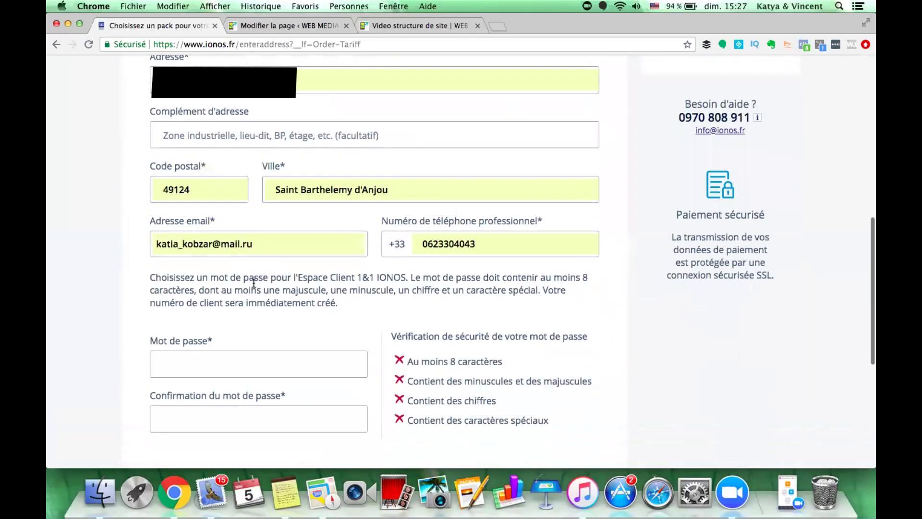
{"action": "scroll", "coordinate": [254, 282], "scroll_direction": "down", "scroll_amount": 3}
{"action": "left_click", "coordinate": [179, 254]}
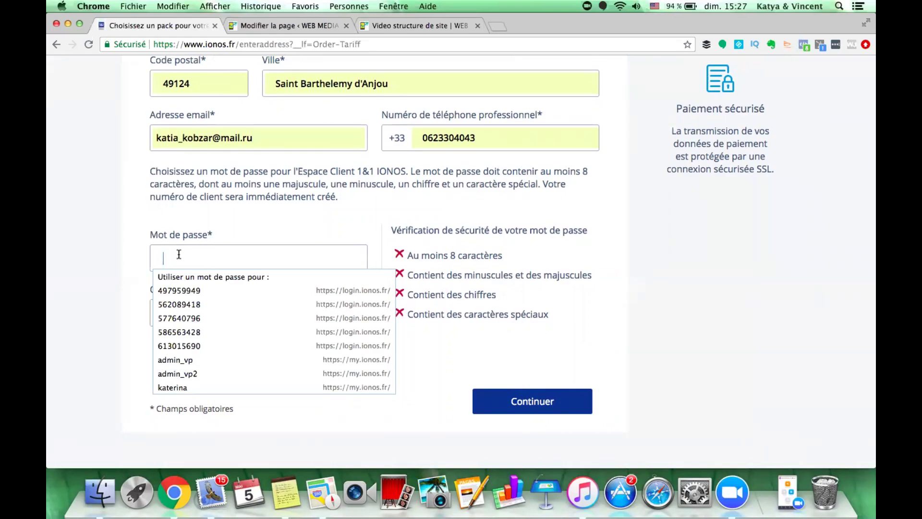
{"action": "scroll", "coordinate": [178, 253], "scroll_direction": "up", "scroll_amount": 10}
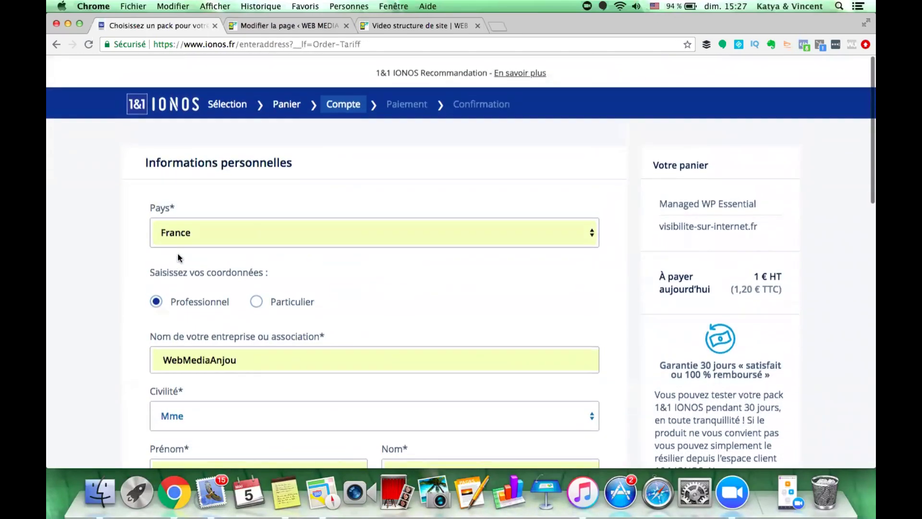
{"action": "scroll", "coordinate": [178, 255], "scroll_direction": "down", "scroll_amount": 8}
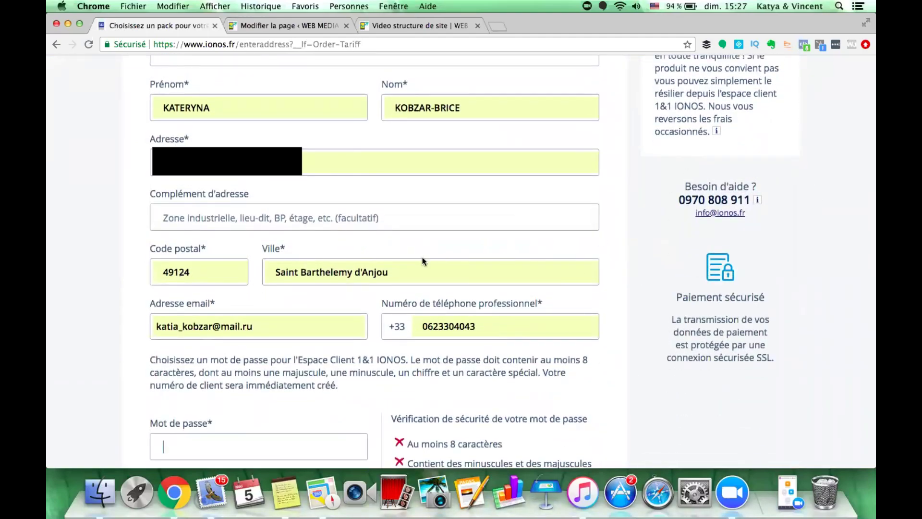
{"action": "scroll", "coordinate": [422, 259], "scroll_direction": "down", "scroll_amount": 6}
{"action": "type", "text": "•••••••••••"}
{"action": "key", "text": "Tab"}
{"action": "type", "text": "•"}
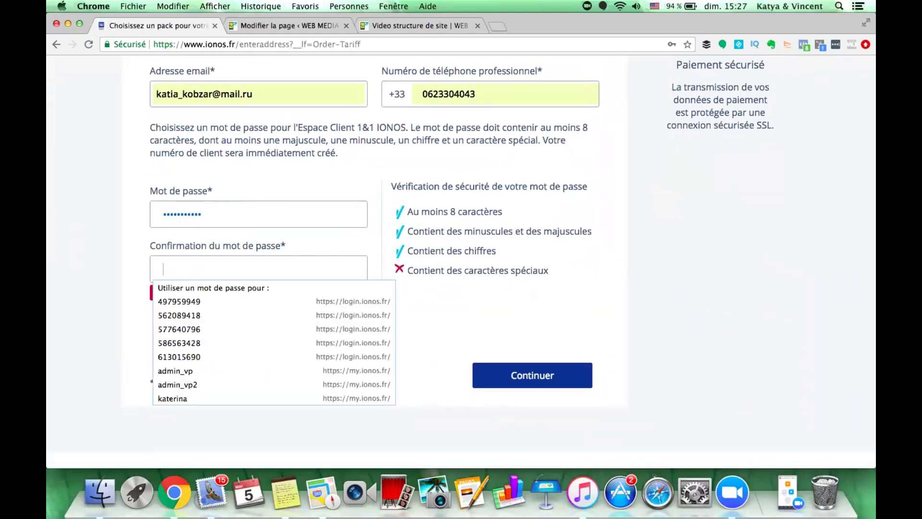
{"action": "type", "text": "•••••••••••"}
{"action": "left_click", "coordinate": [254, 227]}
{"action": "type", "text": "•"}
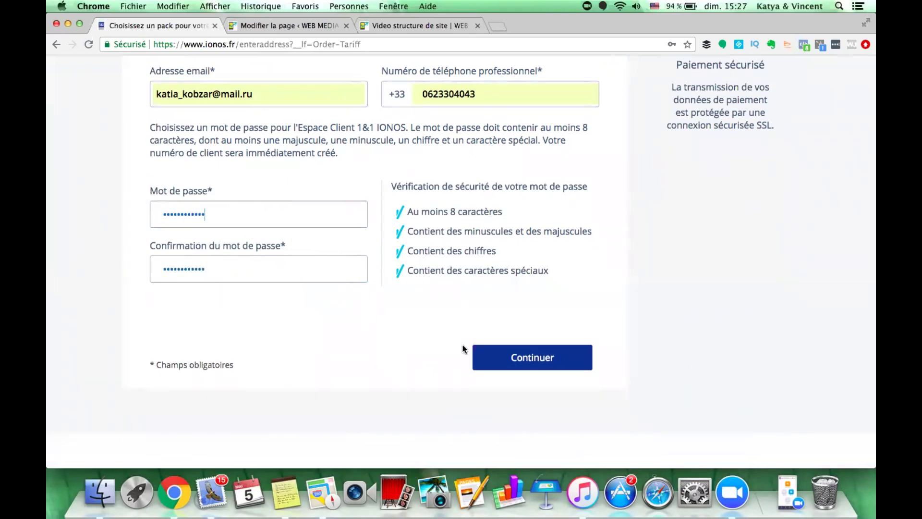
- Submit the account information to reach the payment stage and save the new login in the browser
{"action": "left_click", "coordinate": [518, 361]}
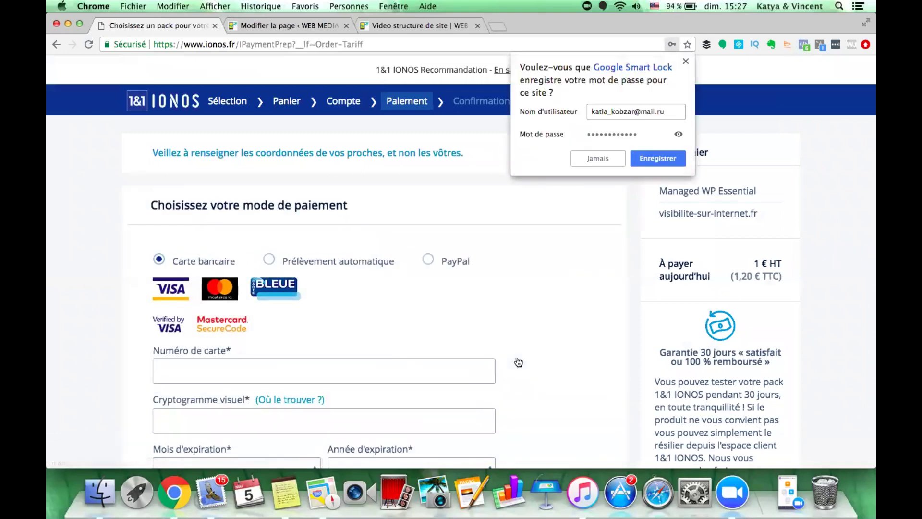
{"action": "scroll", "coordinate": [507, 378], "scroll_direction": "down", "scroll_amount": 3}
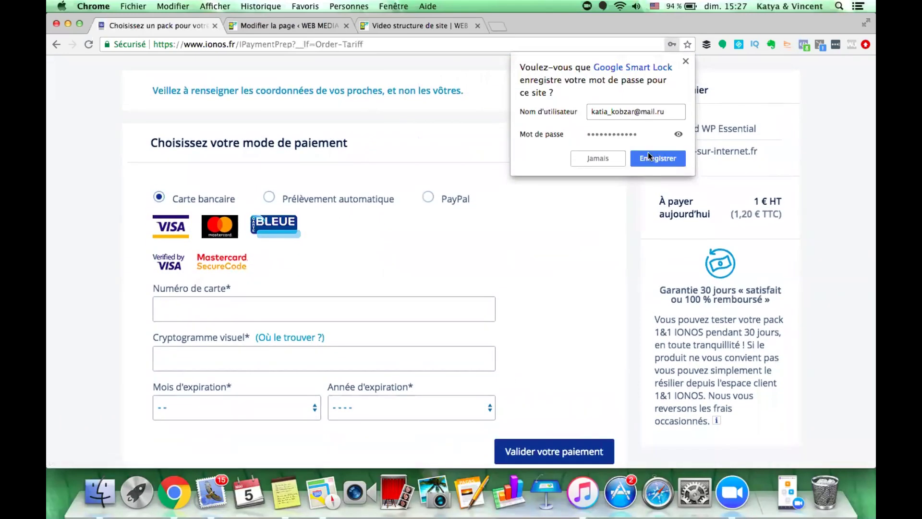
{"action": "left_click", "coordinate": [646, 162]}
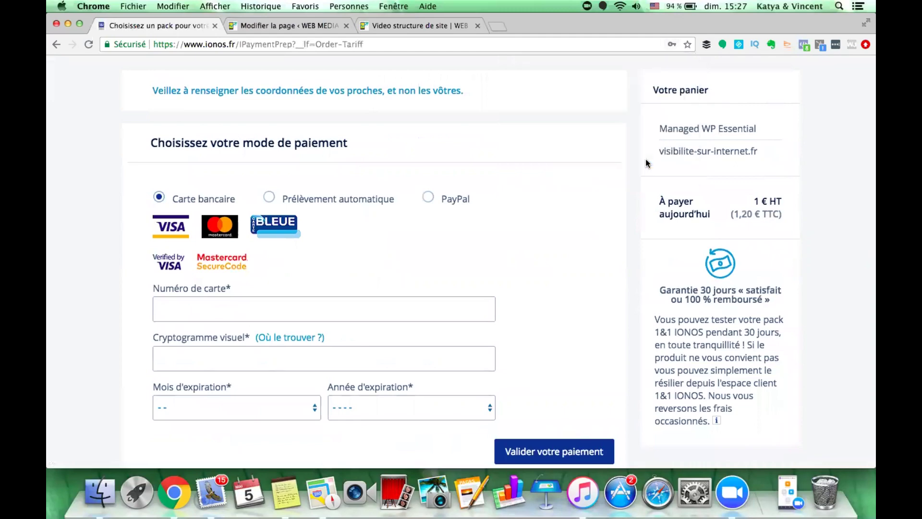
- Fill in the card number and expiry date on the payment form from the saved Visa card
{"action": "left_click", "coordinate": [183, 307]}
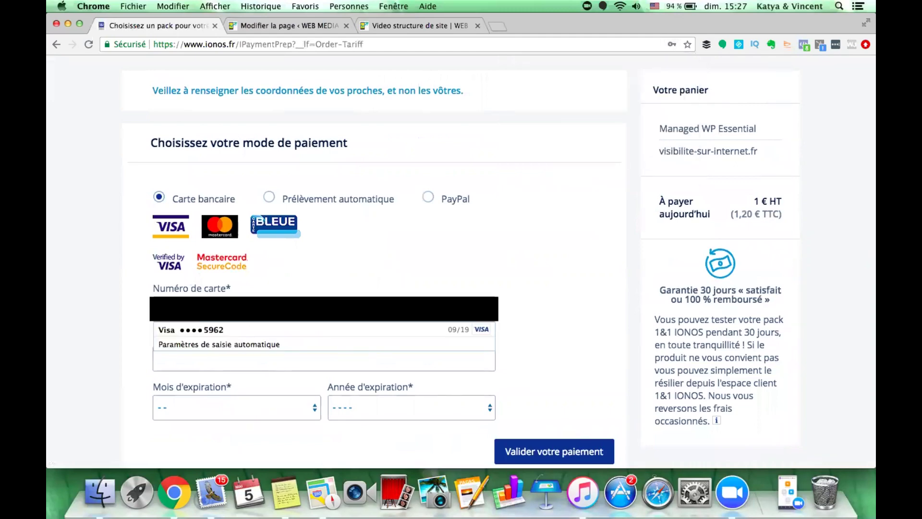
{"action": "left_click", "coordinate": [198, 330]}
{"action": "scroll", "coordinate": [288, 376], "scroll_direction": "down", "scroll_amount": 3}
{"action": "scroll", "coordinate": [287, 376], "scroll_direction": "down", "scroll_amount": 2}
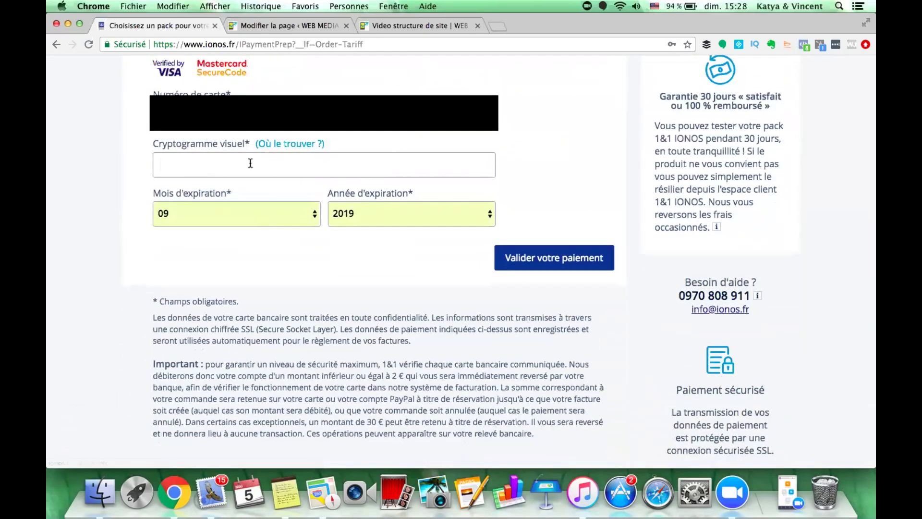
{"action": "scroll", "coordinate": [250, 163], "scroll_direction": "down", "scroll_amount": 3}
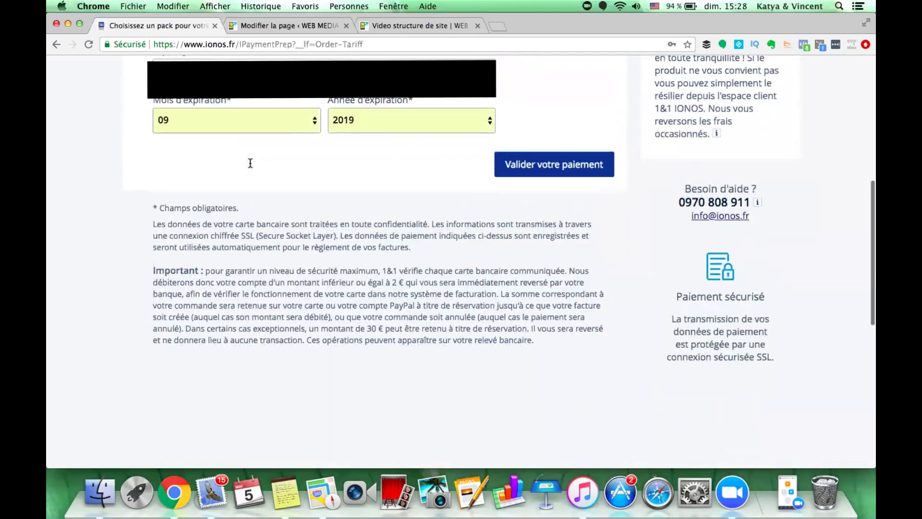
{"action": "scroll", "coordinate": [250, 163], "scroll_direction": "up", "scroll_amount": 4}
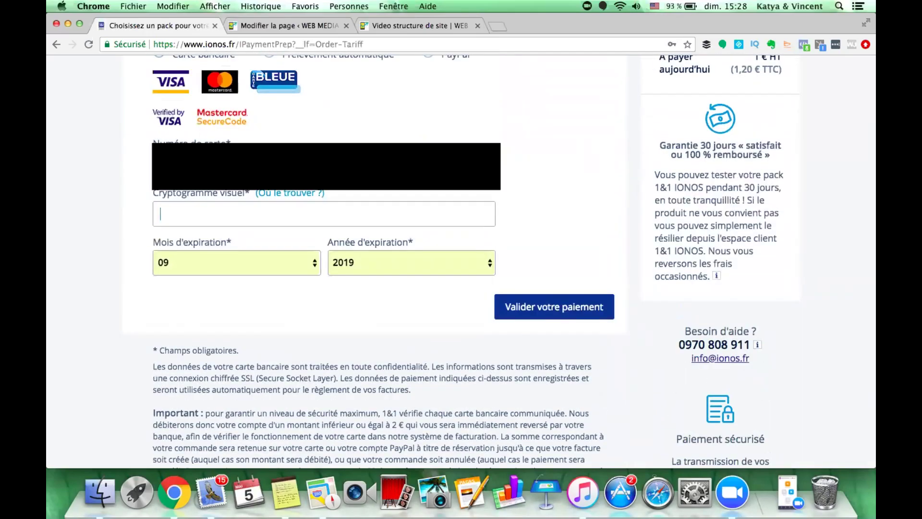
{"action": "scroll", "coordinate": [249, 163], "scroll_direction": "down", "scroll_amount": 3}
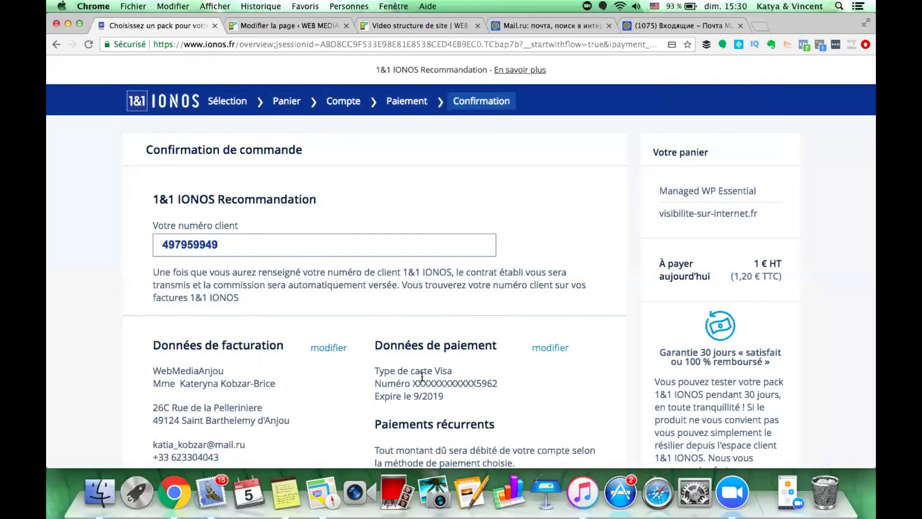
- Review the billing, payment and basket details, accept the general terms of sale and recurring payments, and confirm the order
{"action": "scroll", "coordinate": [422, 376], "scroll_direction": "down", "scroll_amount": 1}
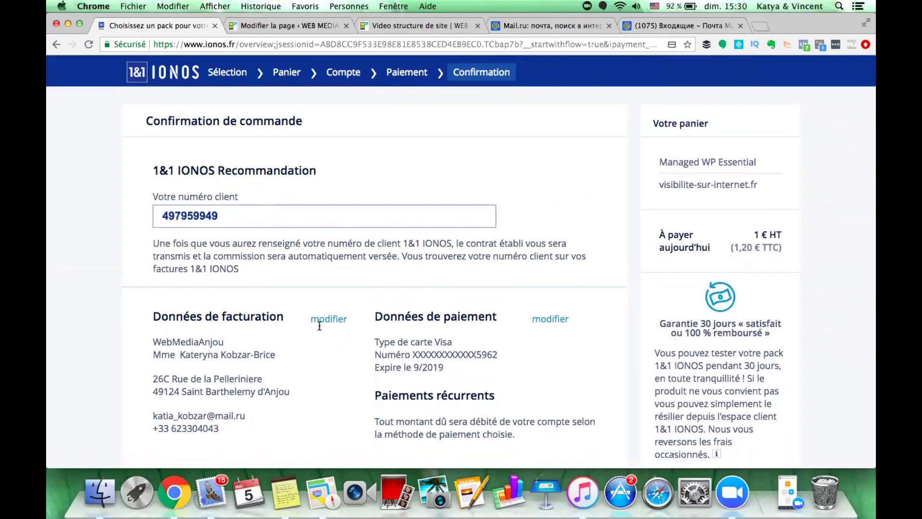
{"action": "scroll", "coordinate": [319, 326], "scroll_direction": "down", "scroll_amount": 1}
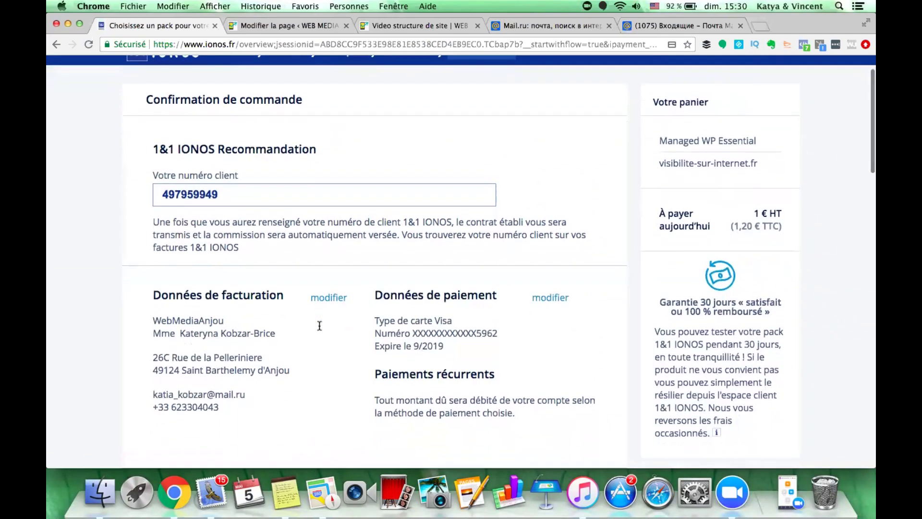
{"action": "scroll", "coordinate": [320, 326], "scroll_direction": "up", "scroll_amount": 2}
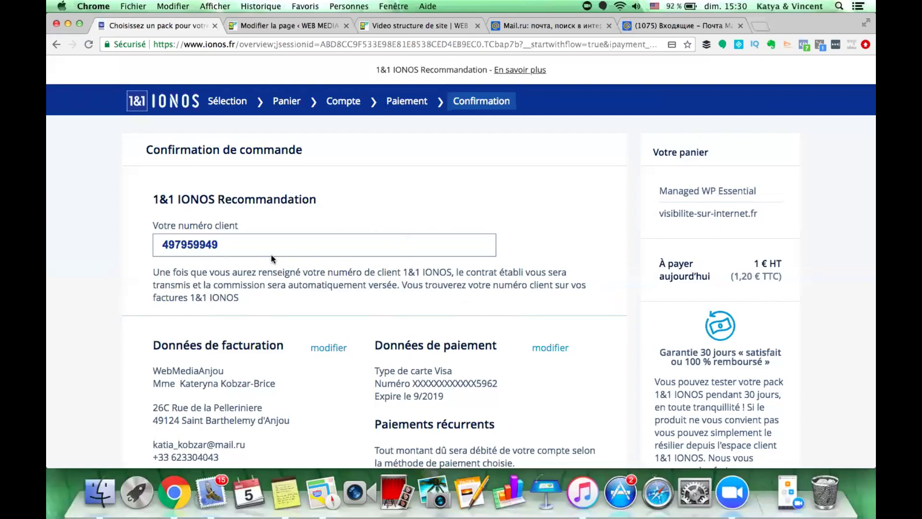
{"action": "scroll", "coordinate": [363, 302], "scroll_direction": "down", "scroll_amount": 10}
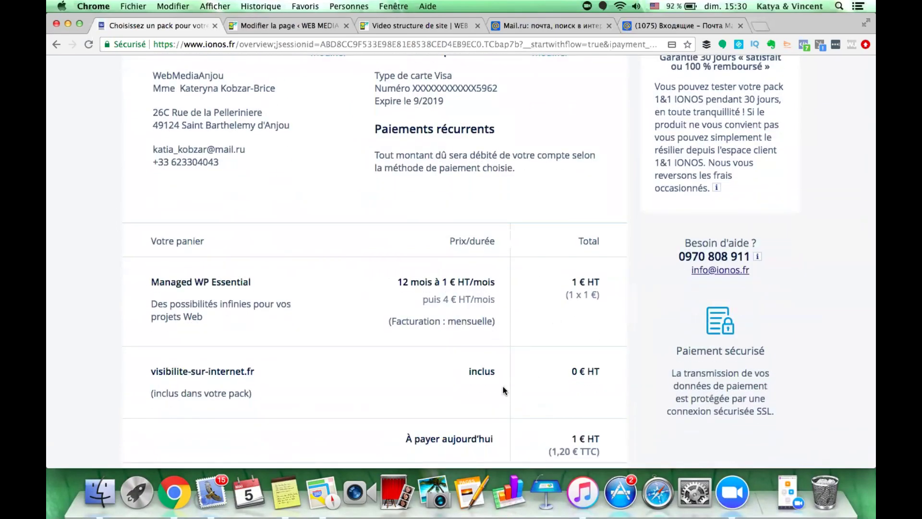
{"action": "scroll", "coordinate": [504, 390], "scroll_direction": "down", "scroll_amount": 8}
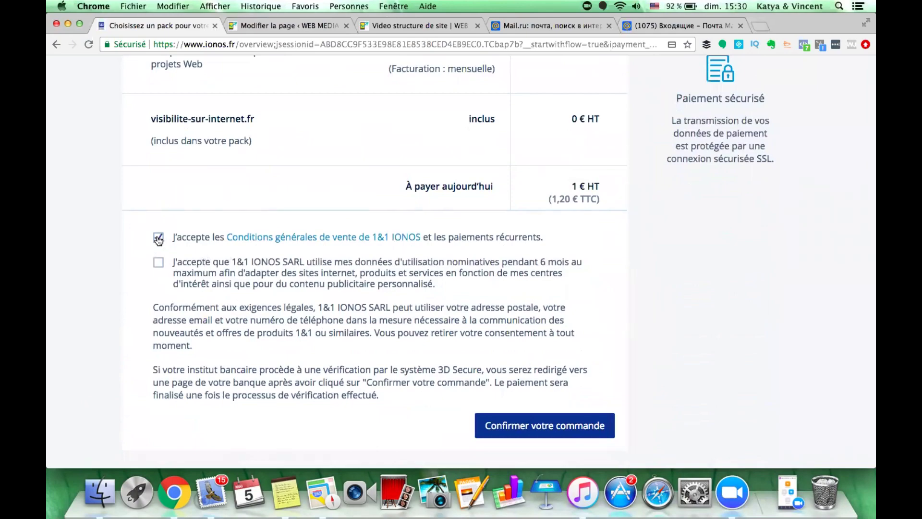
{"action": "scroll", "coordinate": [290, 344], "scroll_direction": "down", "scroll_amount": 2}
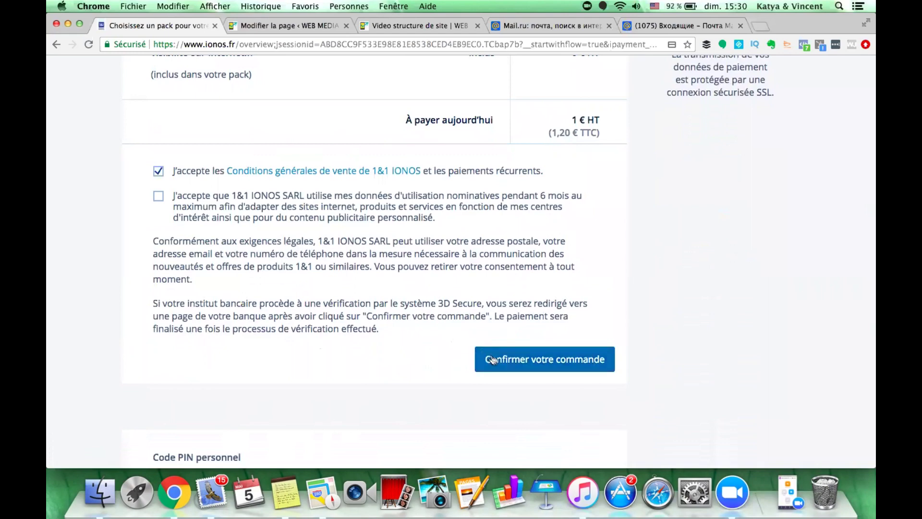
{"action": "left_click", "coordinate": [493, 363]}
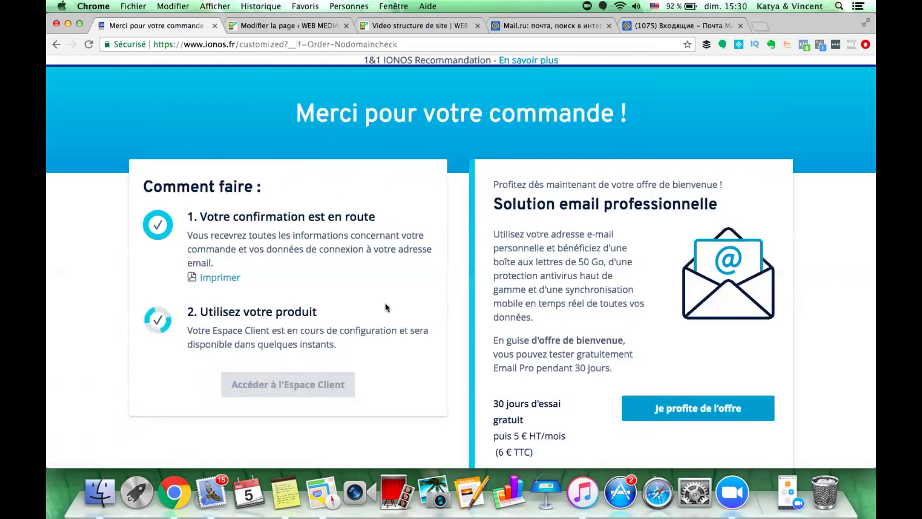
- Read through the order thank-you page and reload the Mail.ru inbox to look for the confirmation e-mail
{"action": "scroll", "coordinate": [385, 304], "scroll_direction": "down", "scroll_amount": 5}
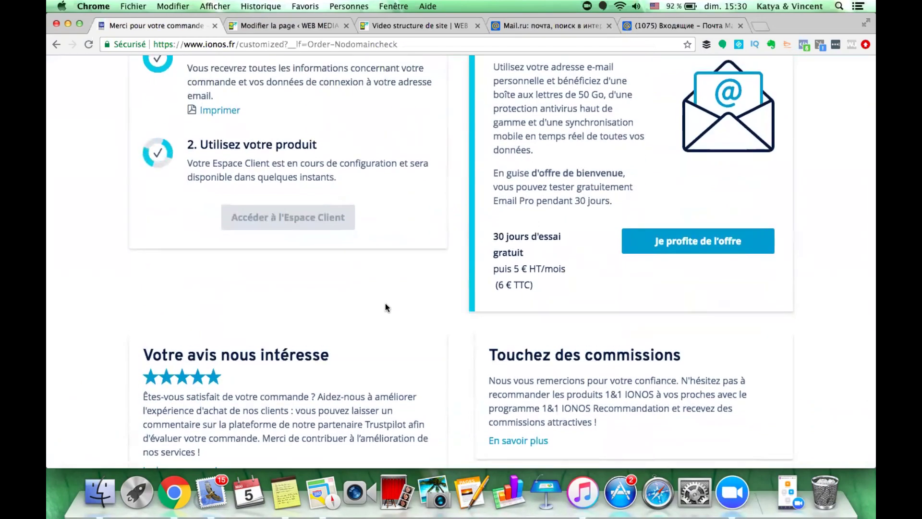
{"action": "scroll", "coordinate": [385, 305], "scroll_direction": "up", "scroll_amount": 4}
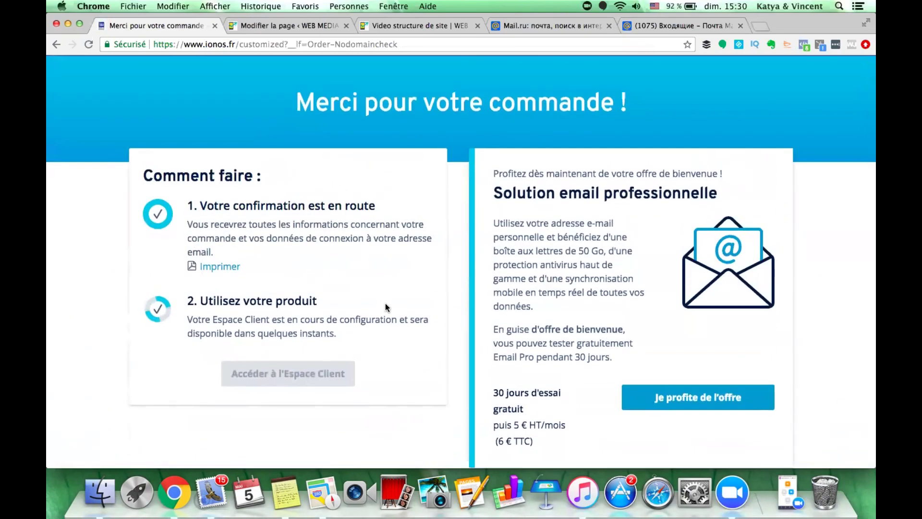
{"action": "scroll", "coordinate": [386, 307], "scroll_direction": "down", "scroll_amount": 6}
{"action": "scroll", "coordinate": [386, 305], "scroll_direction": "down", "scroll_amount": 5}
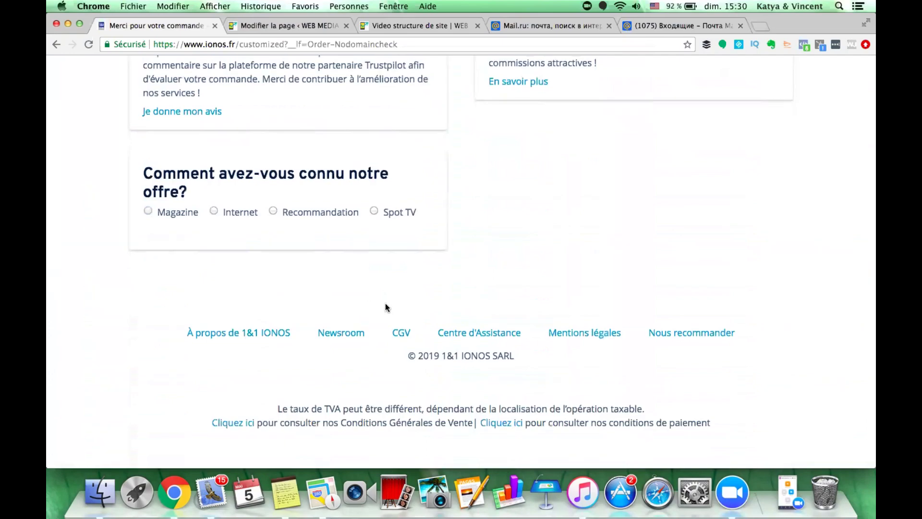
{"action": "scroll", "coordinate": [411, 278], "scroll_direction": "up", "scroll_amount": 9}
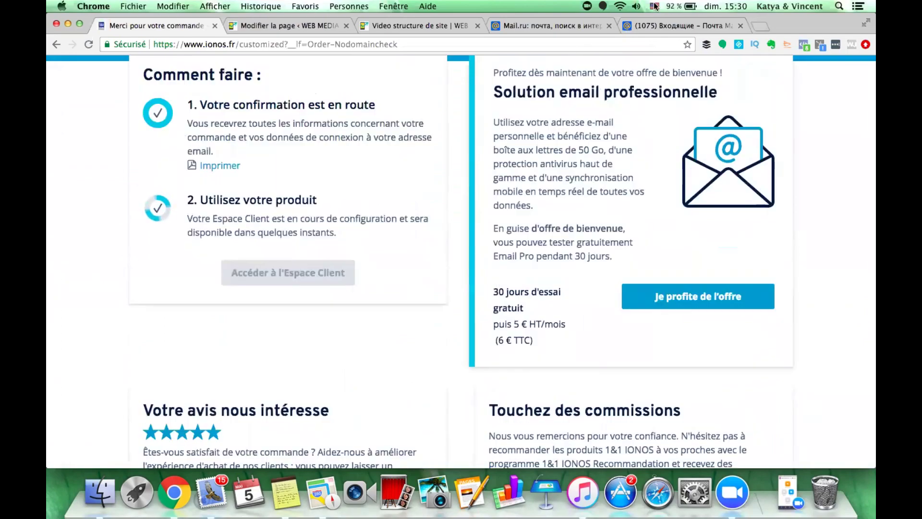
{"action": "left_click", "coordinate": [676, 25]}
{"action": "left_click", "coordinate": [89, 44]}
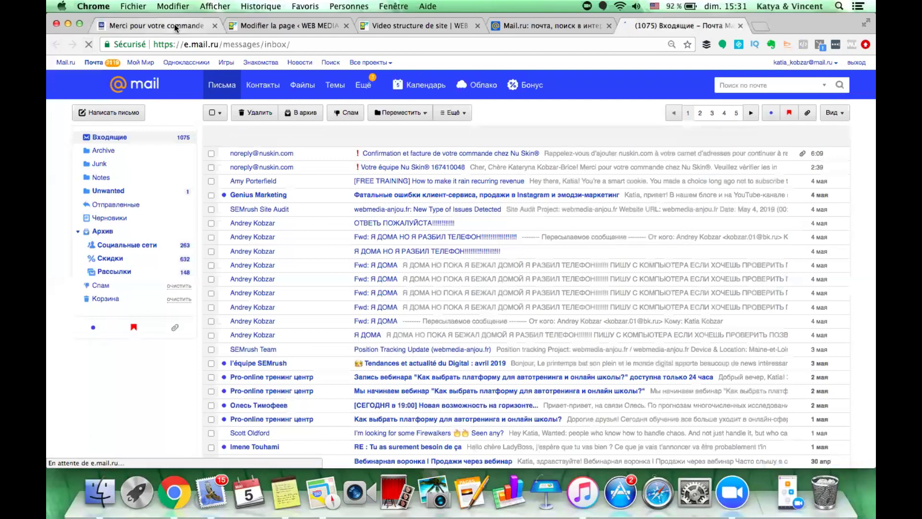
- Return to the IONOS thank-you page and check the setup progress of the Espace Client
{"action": "left_click", "coordinate": [174, 24]}
{"action": "scroll", "coordinate": [347, 322], "scroll_direction": "up", "scroll_amount": 3}
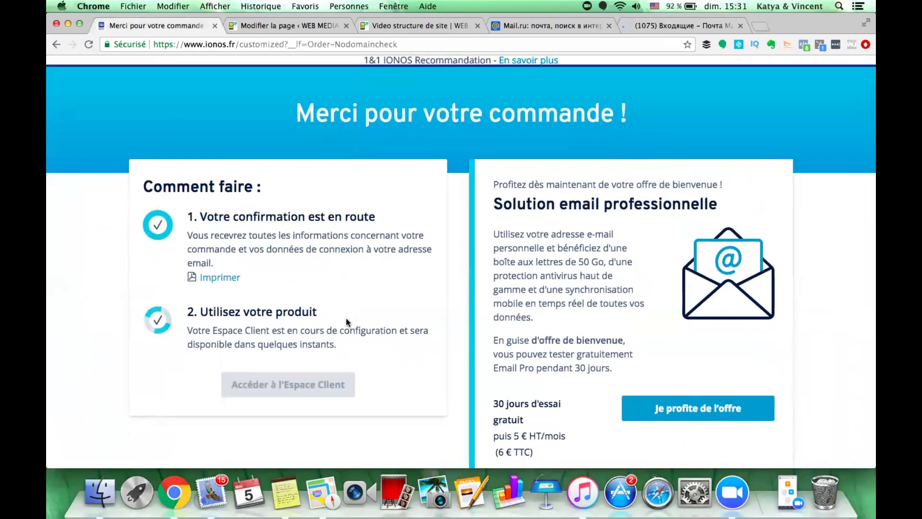
{"action": "scroll", "coordinate": [345, 318], "scroll_direction": "down", "scroll_amount": 1}
{"action": "scroll", "coordinate": [347, 322], "scroll_direction": "down", "scroll_amount": 5}
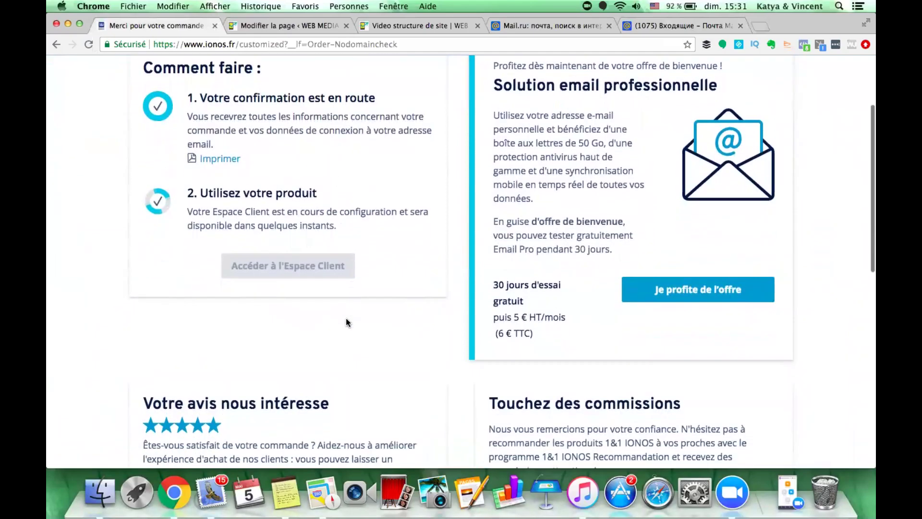
{"action": "scroll", "coordinate": [348, 322], "scroll_direction": "up", "scroll_amount": 5}
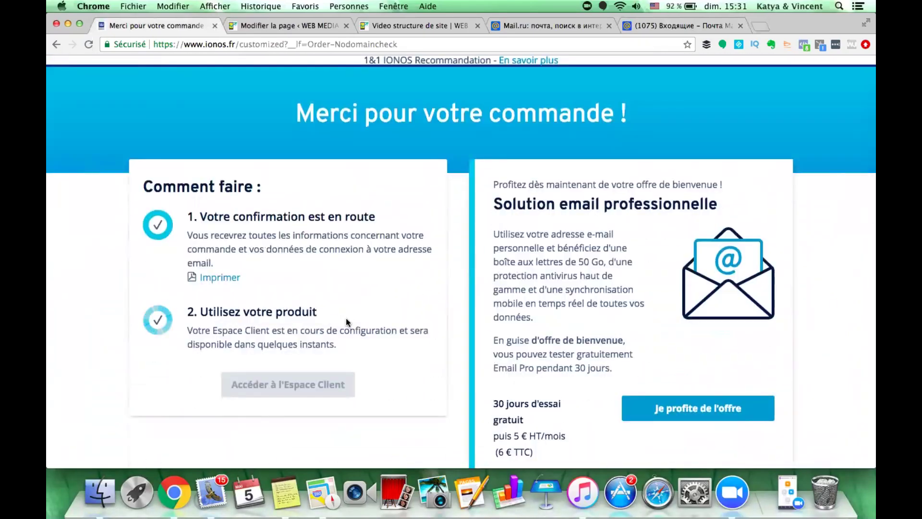
{"action": "scroll", "coordinate": [370, 306], "scroll_direction": "down", "scroll_amount": 2}
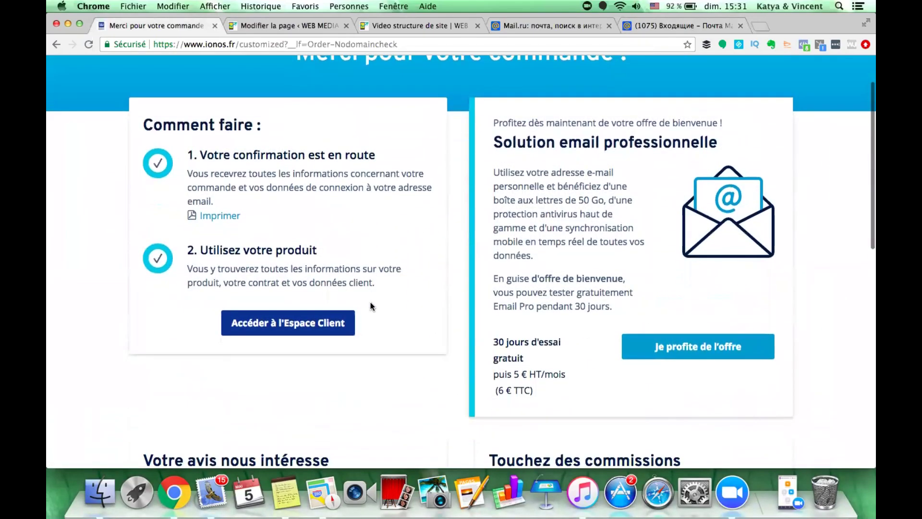
- Check the Mail.ru inbox once more, and open the Espace Client from the IONOS order page
{"action": "left_click", "coordinate": [700, 24]}
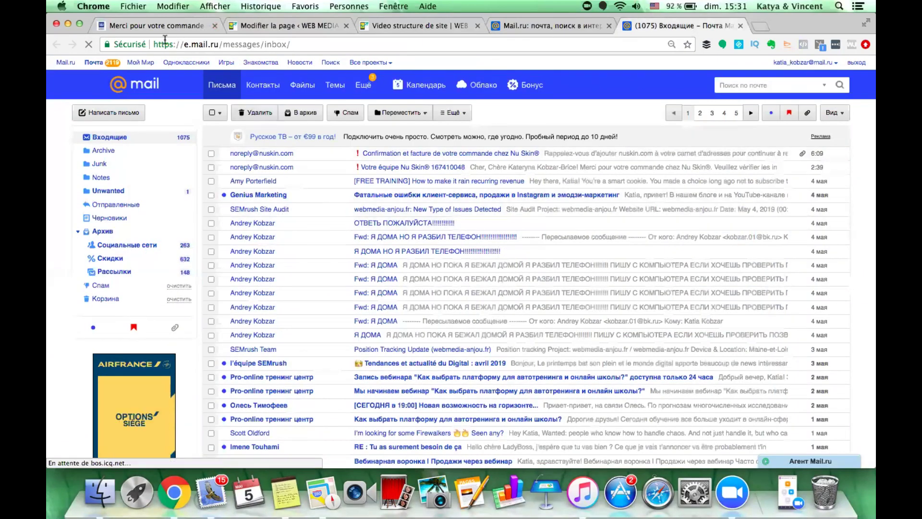
{"action": "left_click", "coordinate": [149, 20]}
{"action": "left_click", "coordinate": [269, 324]}
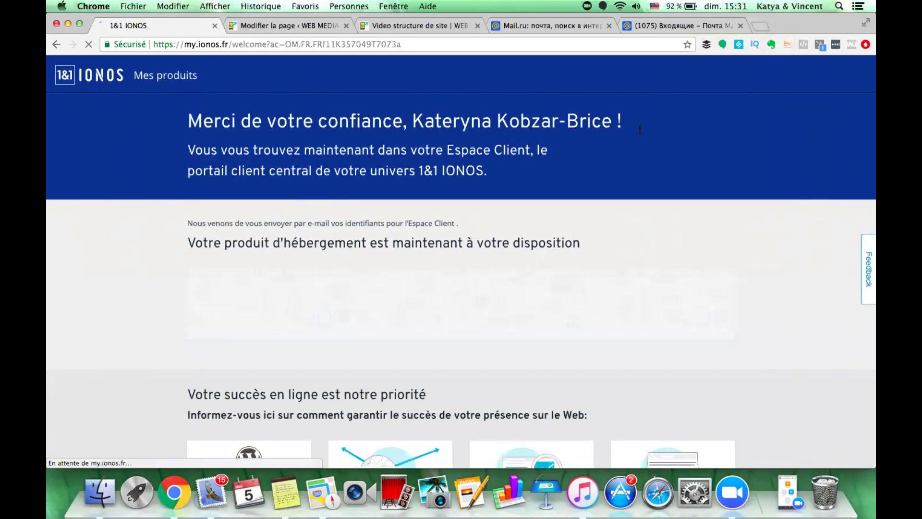
- Look over the Espace Client welcome page, from the customer greeting and project start to the WordPress, Couverture, SEO and WebStat cards
{"action": "left_click_drag", "start_coordinate": [640, 130], "coordinate": [412, 121]}
{"action": "scroll", "coordinate": [549, 209], "scroll_direction": "down", "scroll_amount": 5}
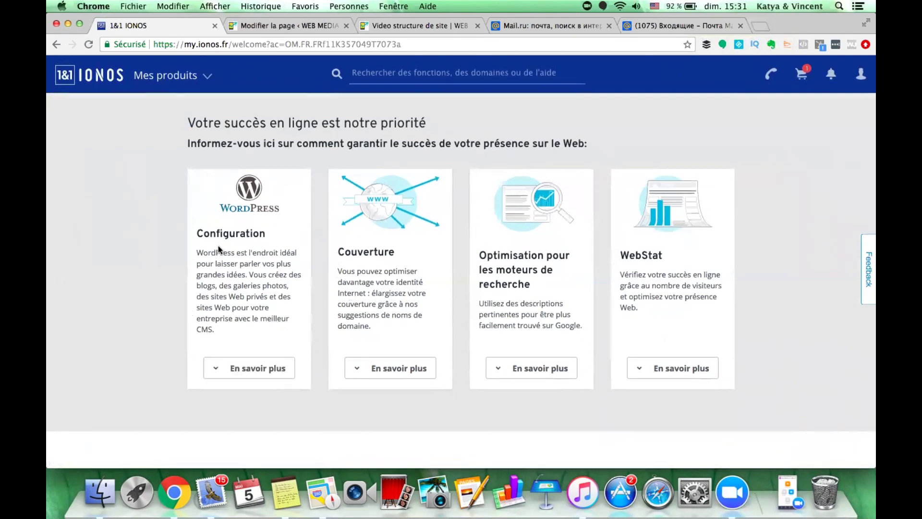
{"action": "scroll", "coordinate": [219, 248], "scroll_direction": "up", "scroll_amount": 8}
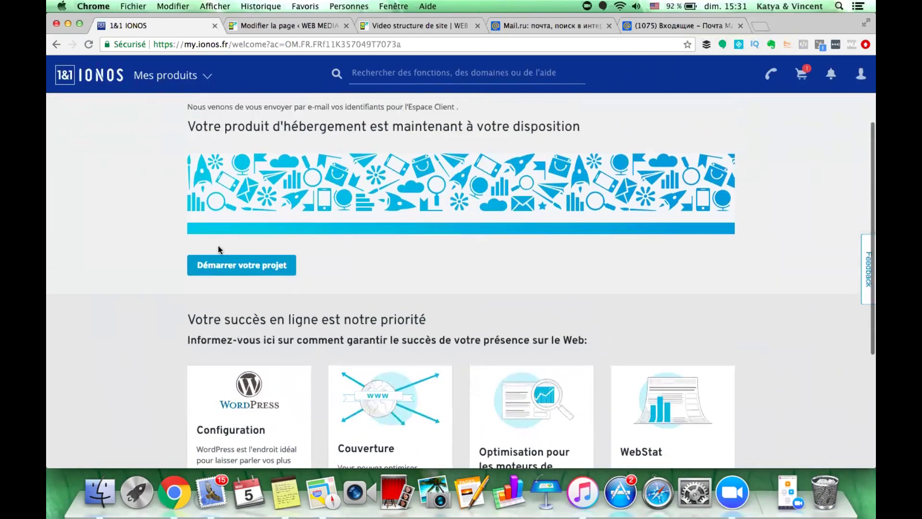
{"action": "scroll", "coordinate": [218, 249], "scroll_direction": "up", "scroll_amount": 5}
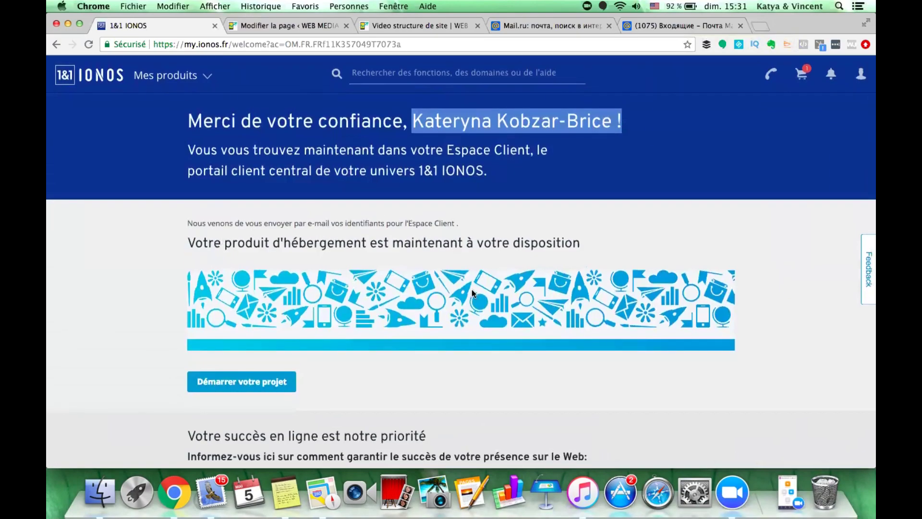
{"action": "scroll", "coordinate": [472, 290], "scroll_direction": "down", "scroll_amount": 12}
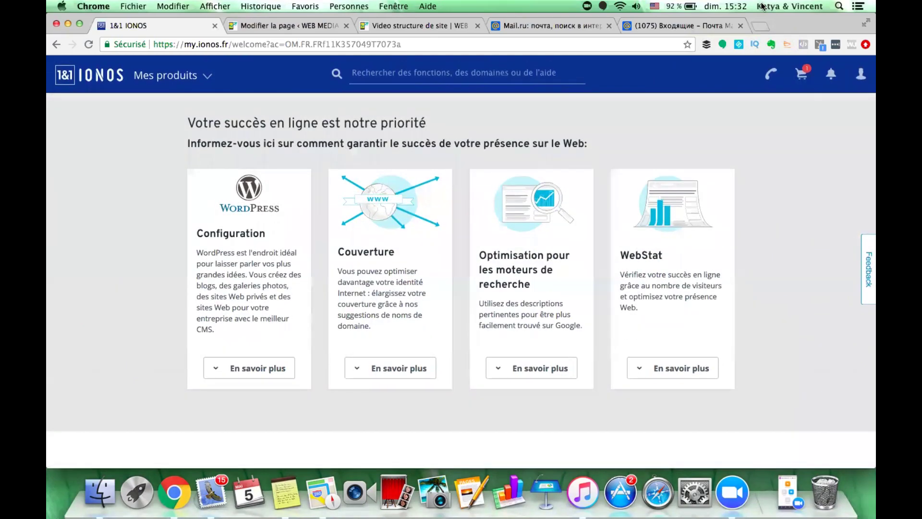
- View the account overview with the contact data and the basket's product recommendation, closing each again
{"action": "left_click", "coordinate": [861, 74]}
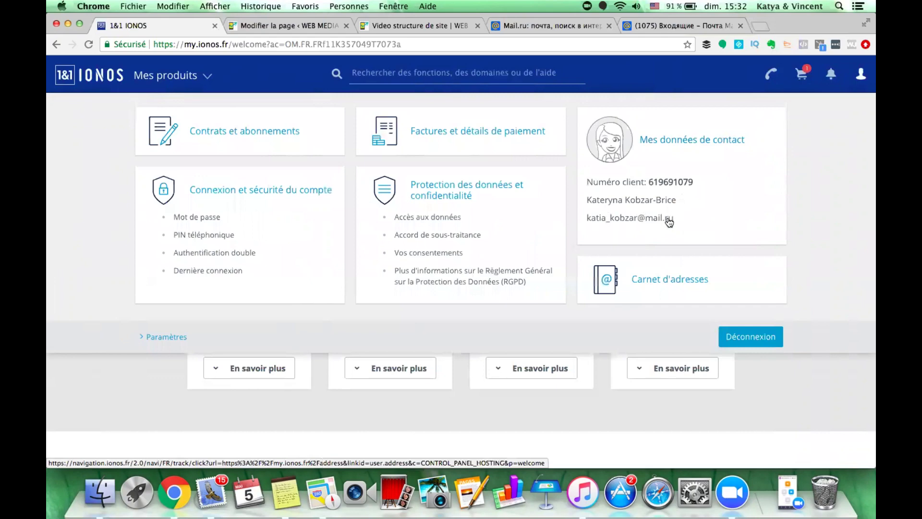
{"action": "left_click", "coordinate": [860, 76]}
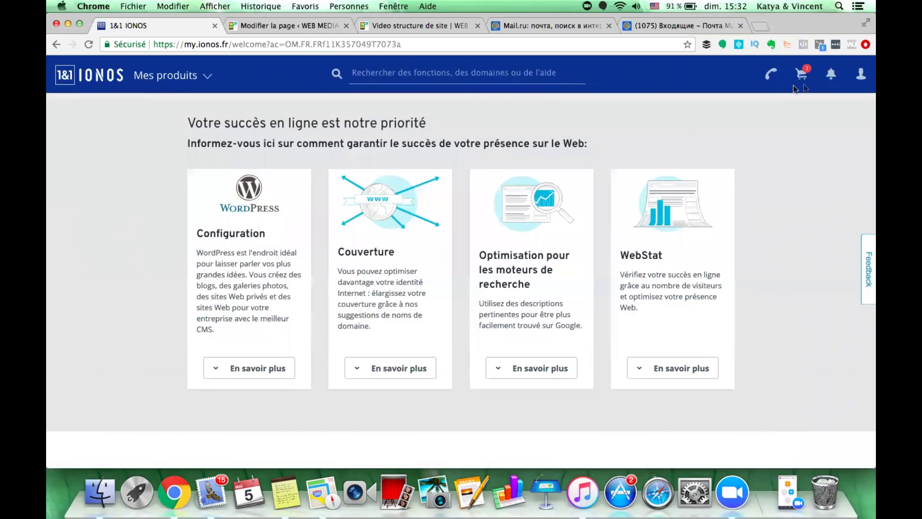
{"action": "left_click", "coordinate": [801, 75]}
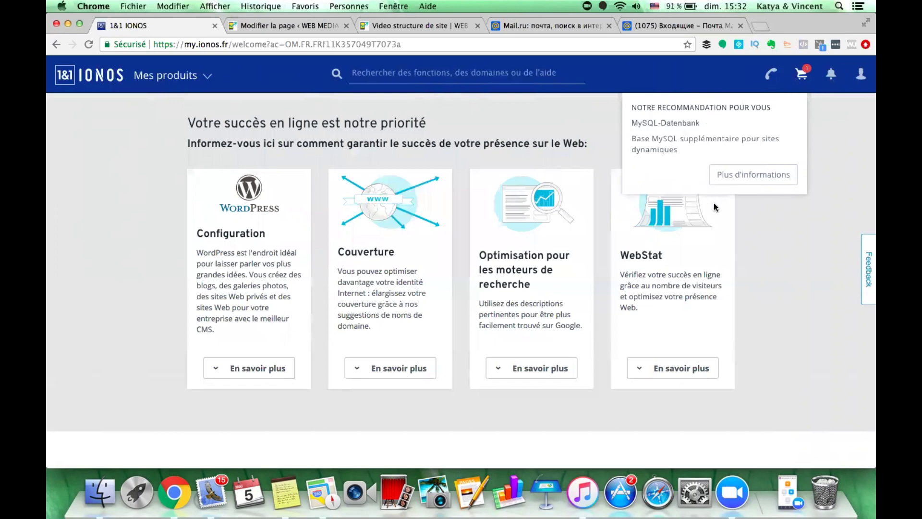
{"action": "left_click", "coordinate": [834, 134]}
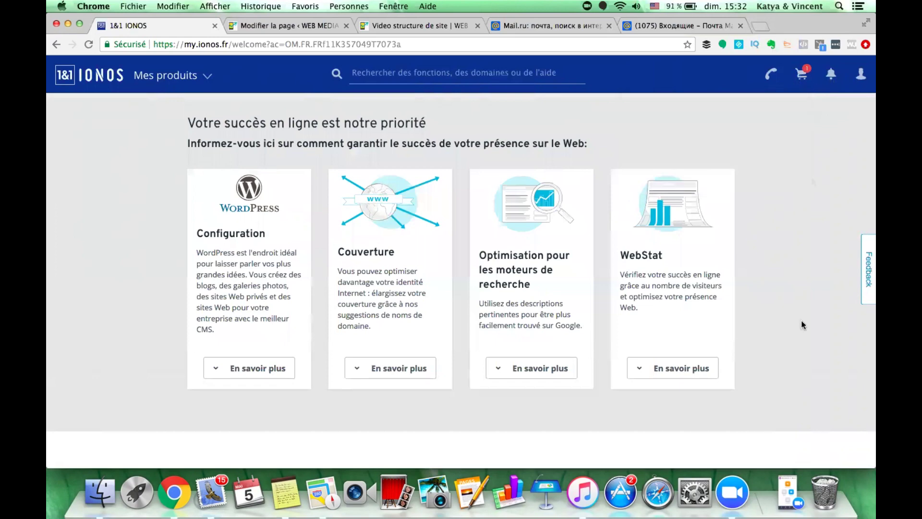